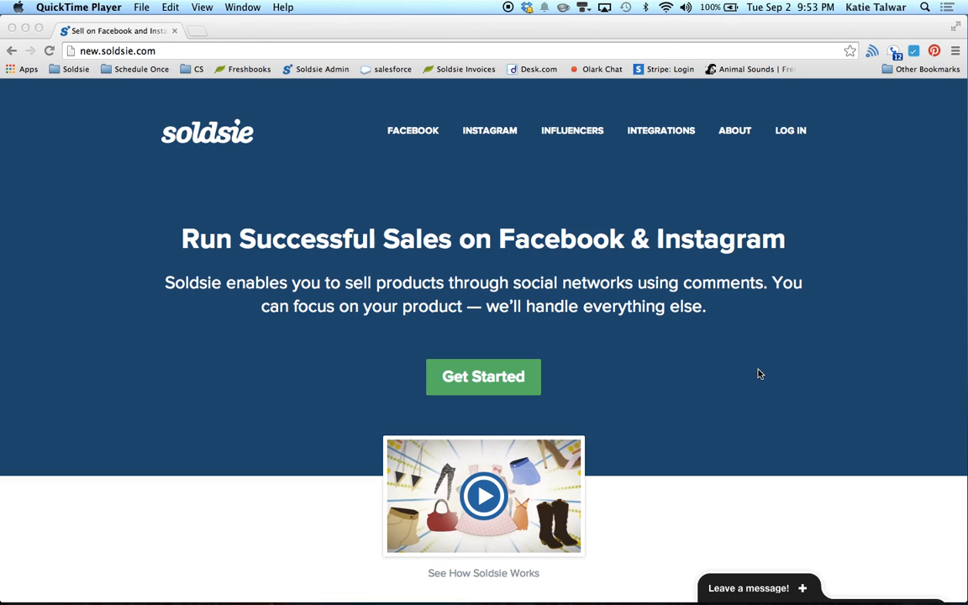
Step: Sign in to Soldsie and reach the store dashboard showing $52 today and 27 registrations
left_click(791, 132)
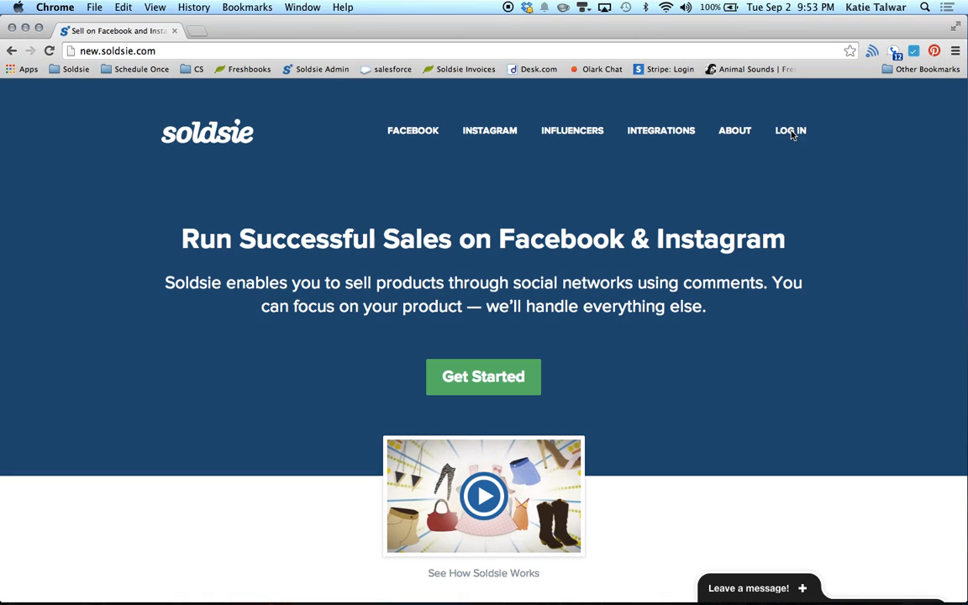
left_click(791, 132)
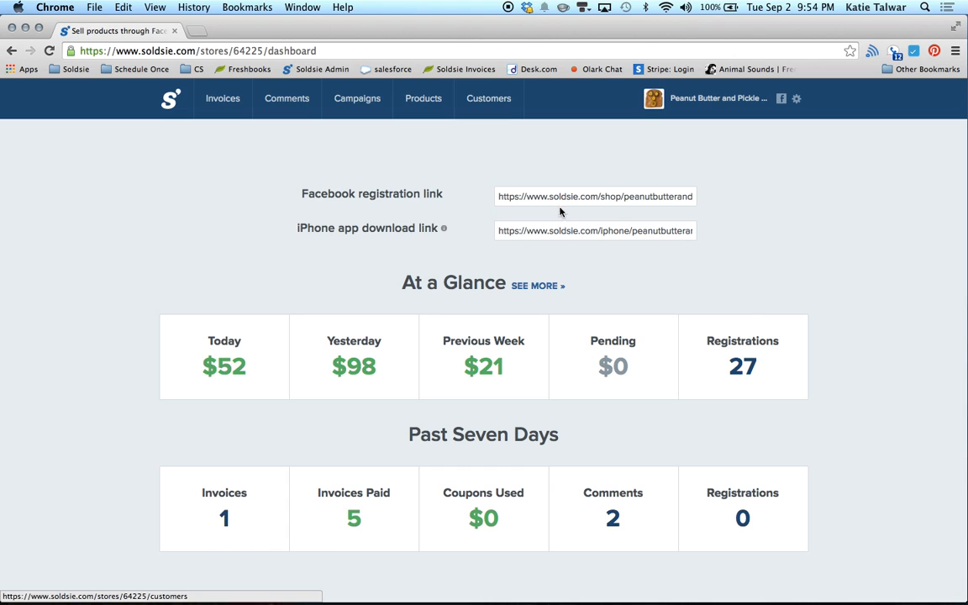
Step: Open the Customers page listing 27 customers with invoice counts, amounts paid and payment rates
left_click(489, 99)
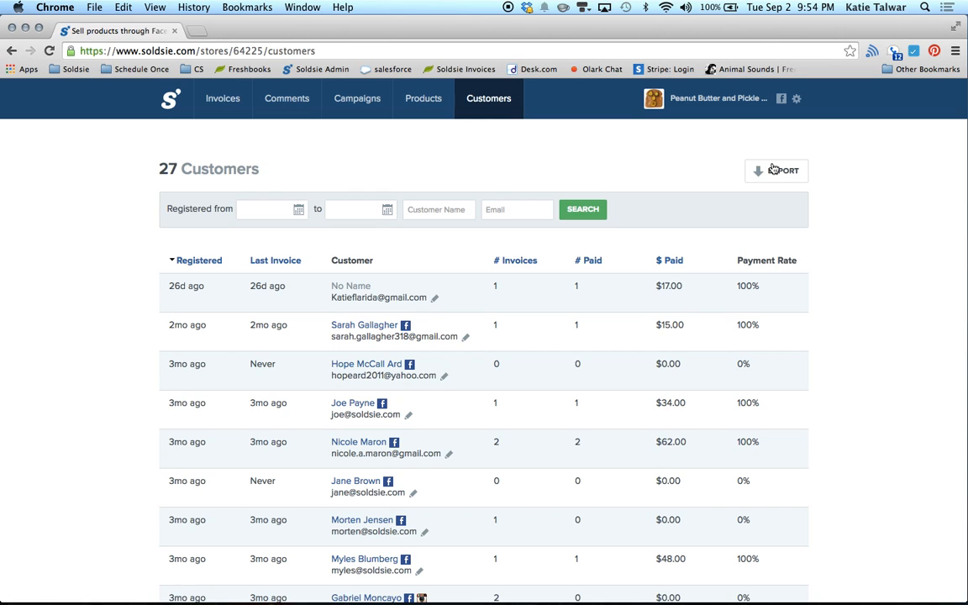
left_click(798, 101)
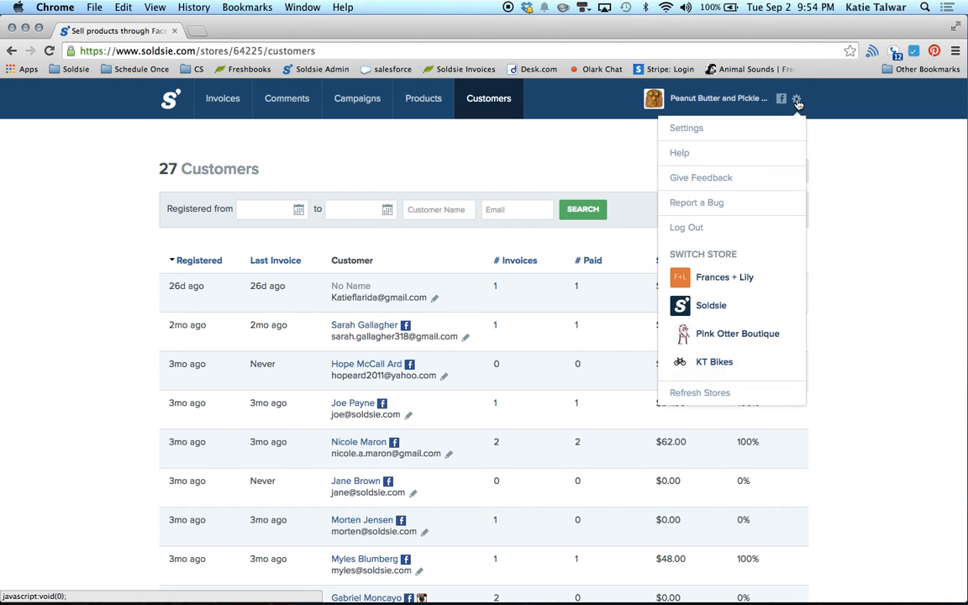
Step: Open store settings and reveal advanced options such as Store Time Zone and Calculate Profit
left_click(700, 131)
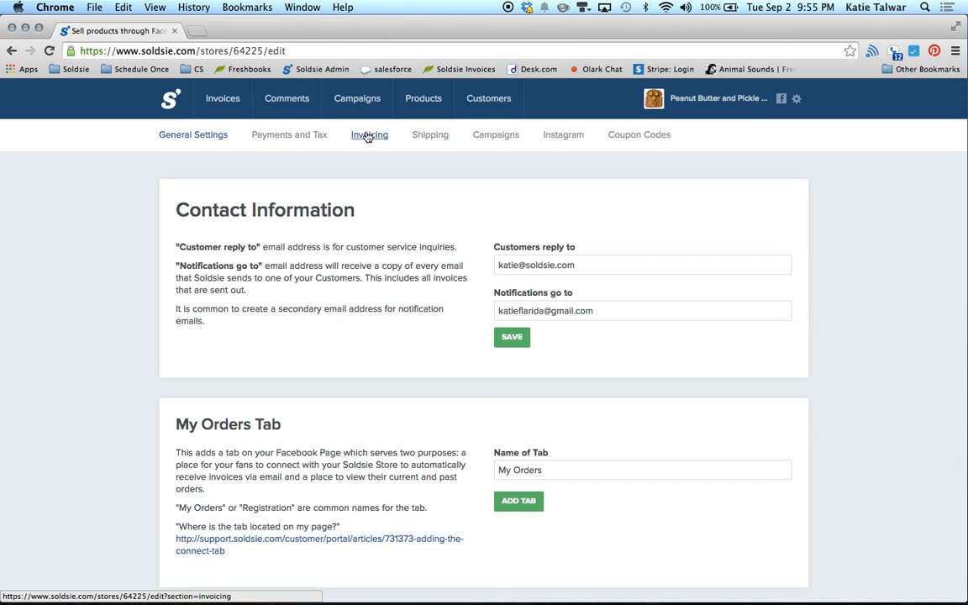
scroll(385, 249, "down", 5)
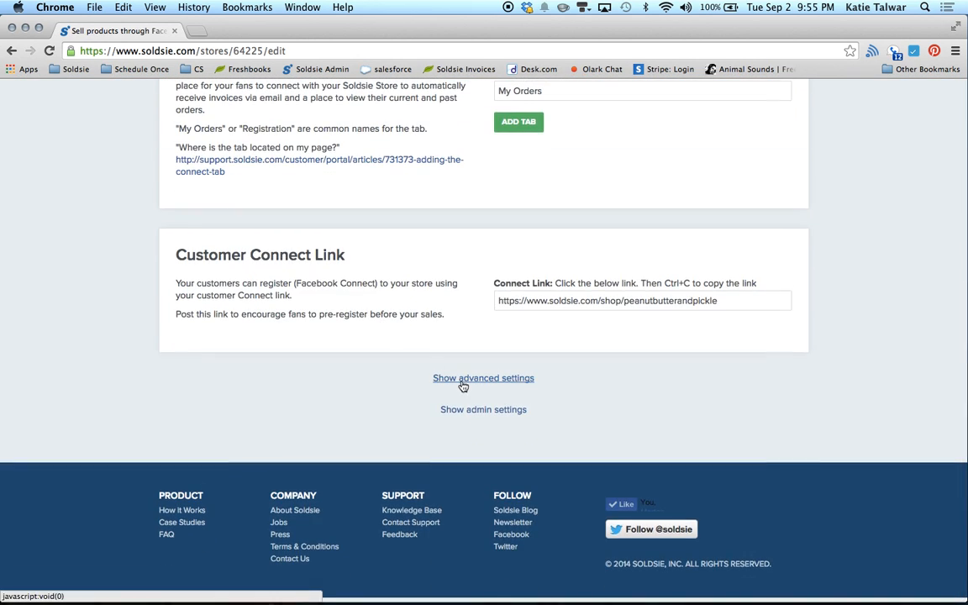
left_click(463, 384)
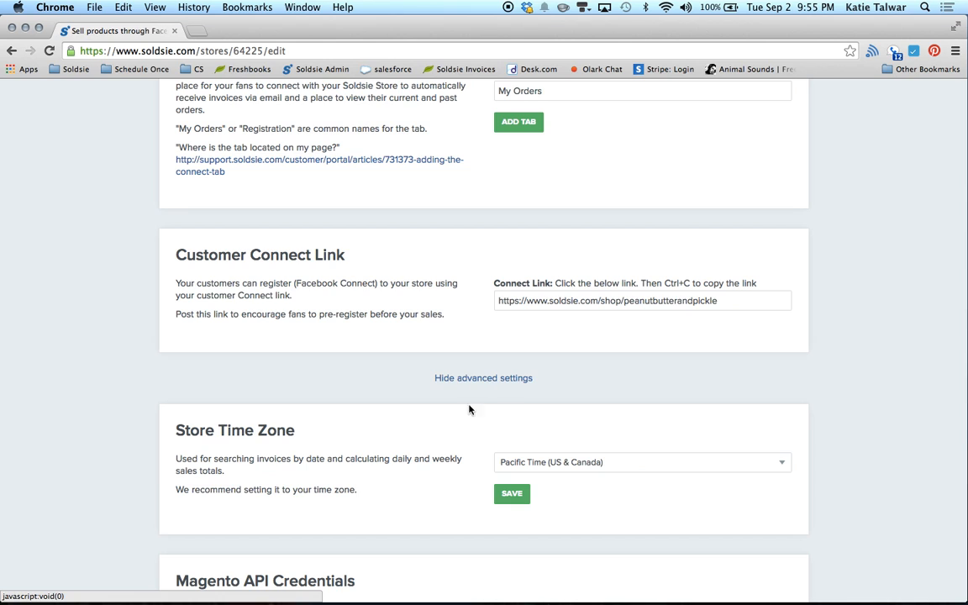
scroll(474, 404, "down", 5)
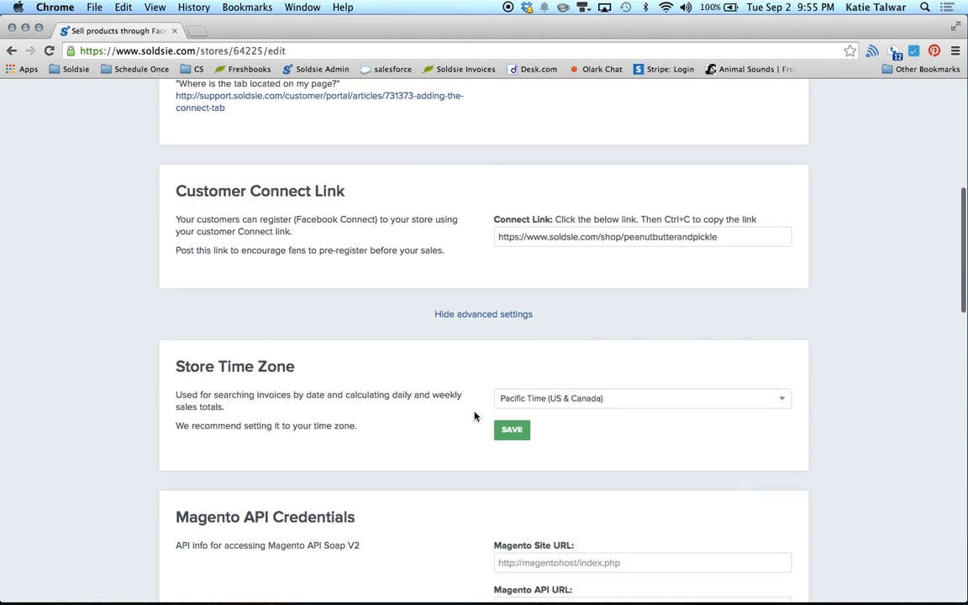
scroll(474, 416, "down", 7)
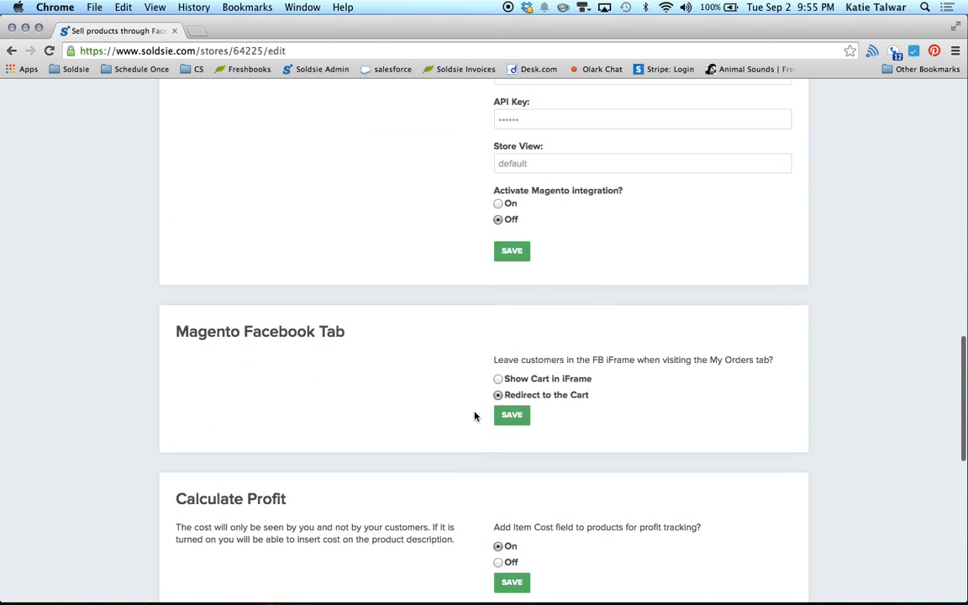
scroll(474, 416, "down", 1)
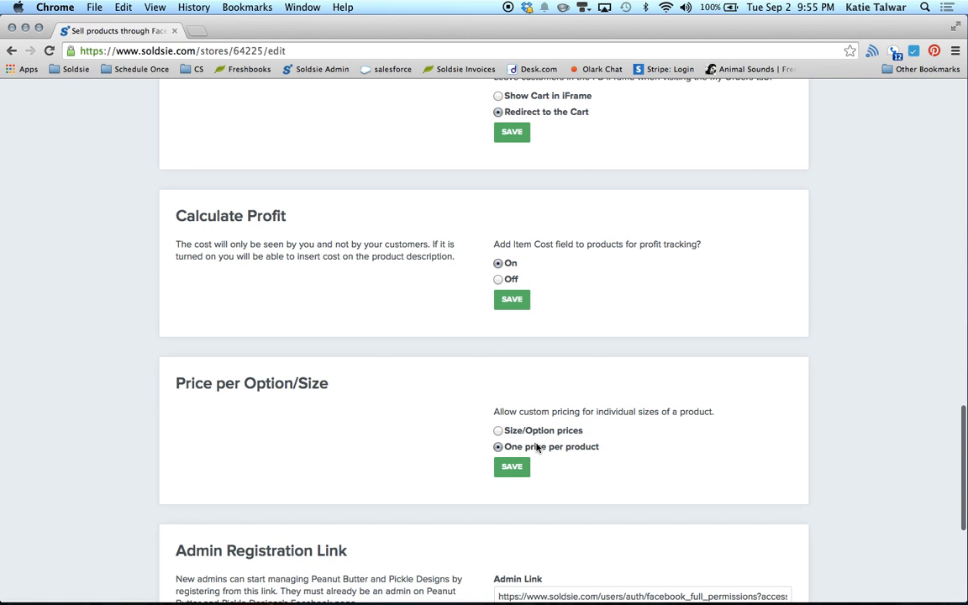
scroll(536, 451, "down", 1)
scroll(536, 451, "down", 4)
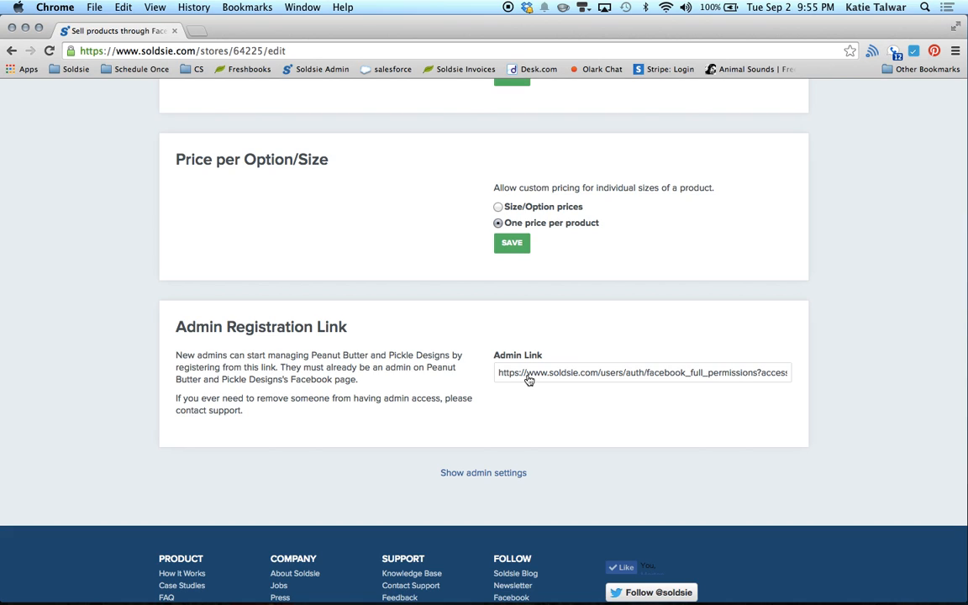
scroll(527, 380, "up", 20)
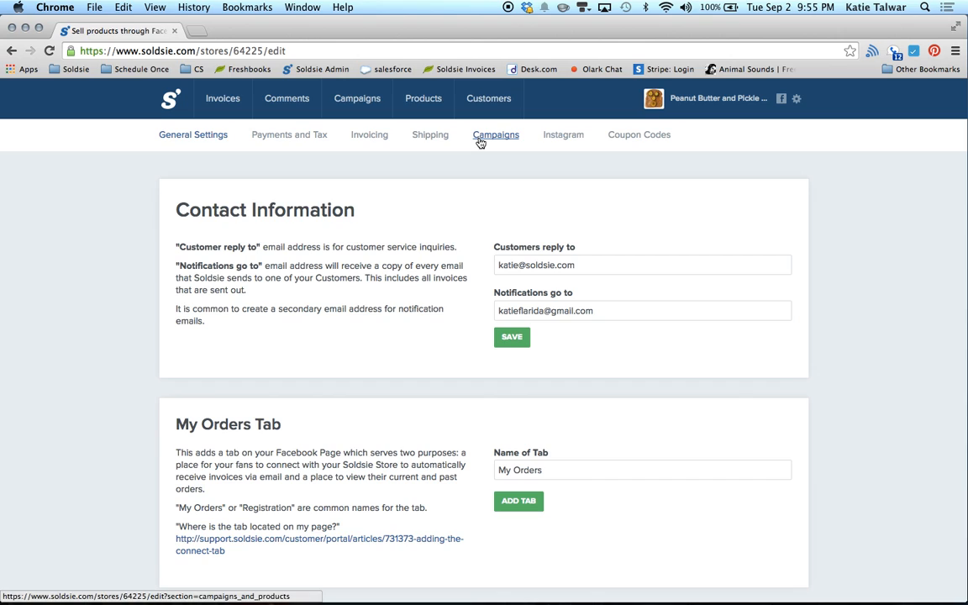
left_click(364, 101)
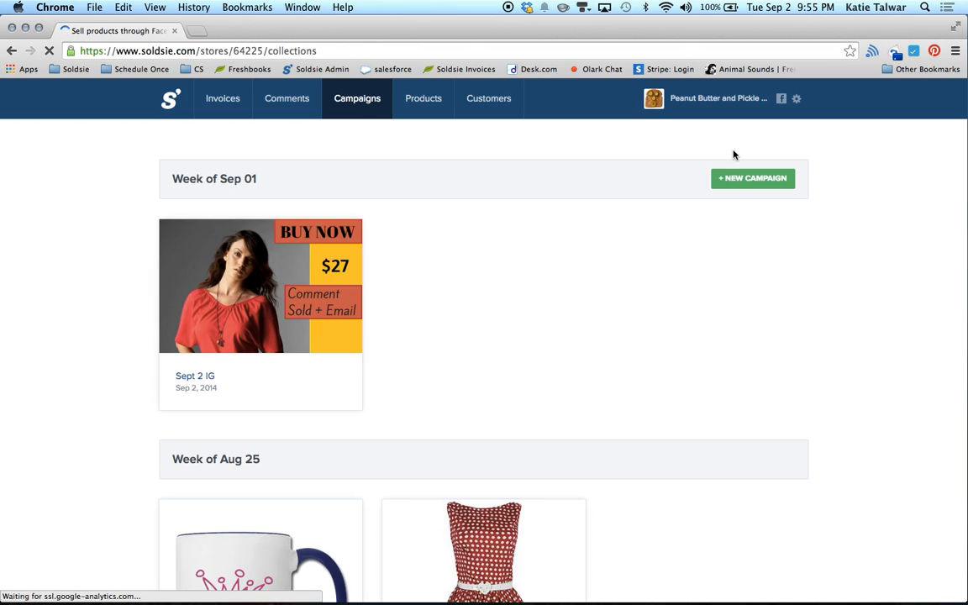
Step: Create a new campaign and upload sunglasses.png, Casual-summer-dresses-for-women.jpg and laser-cut-tshirts.jpg as products
left_click(735, 179)
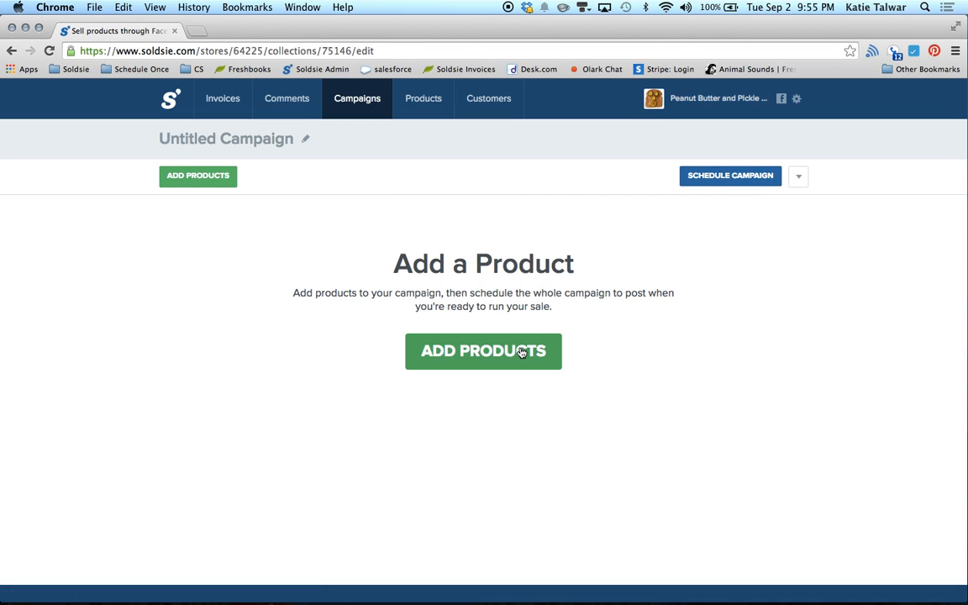
left_click(518, 350)
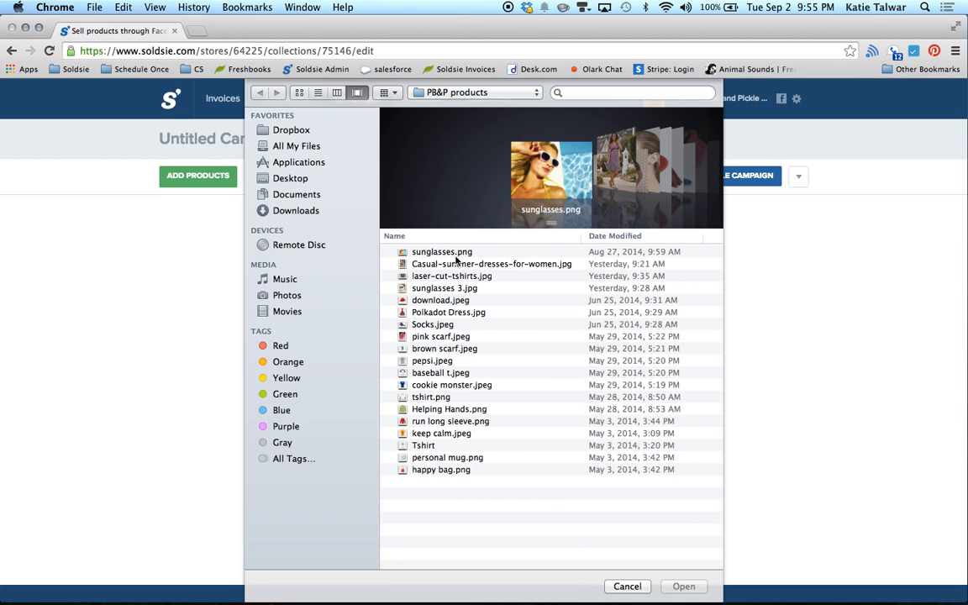
left_click(413, 251)
left_click(458, 266, "shift")
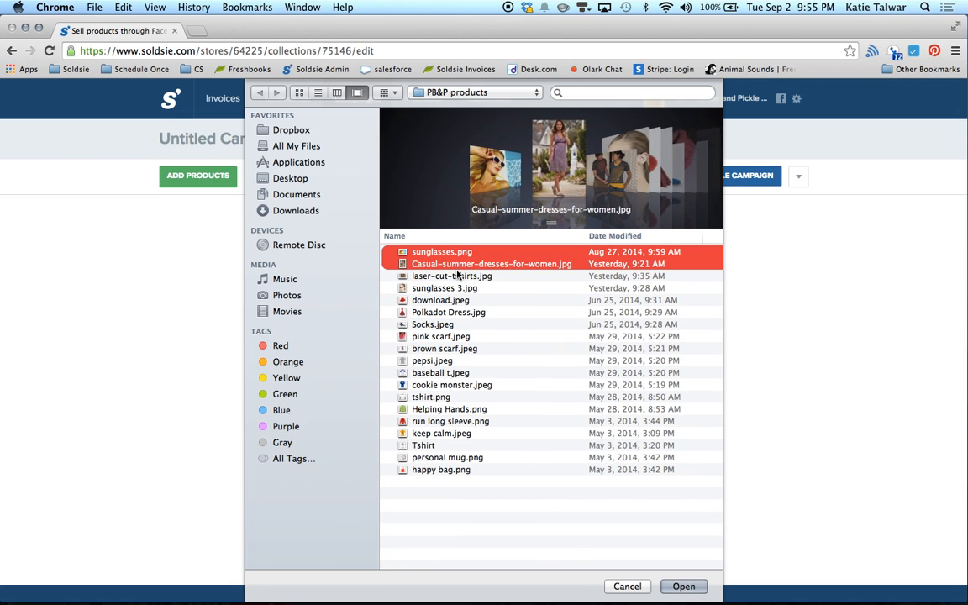
left_click(458, 275, "shift")
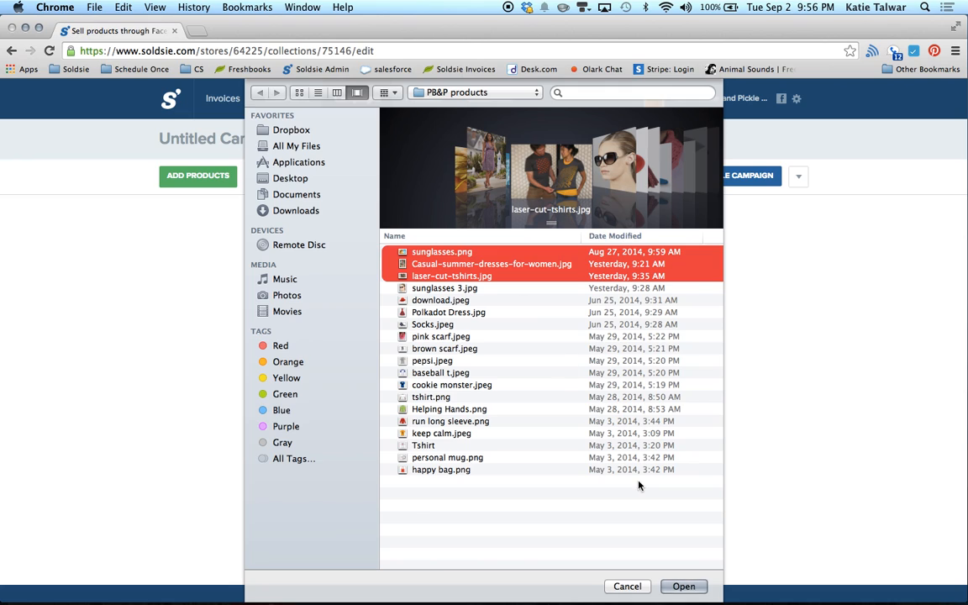
left_click(683, 585)
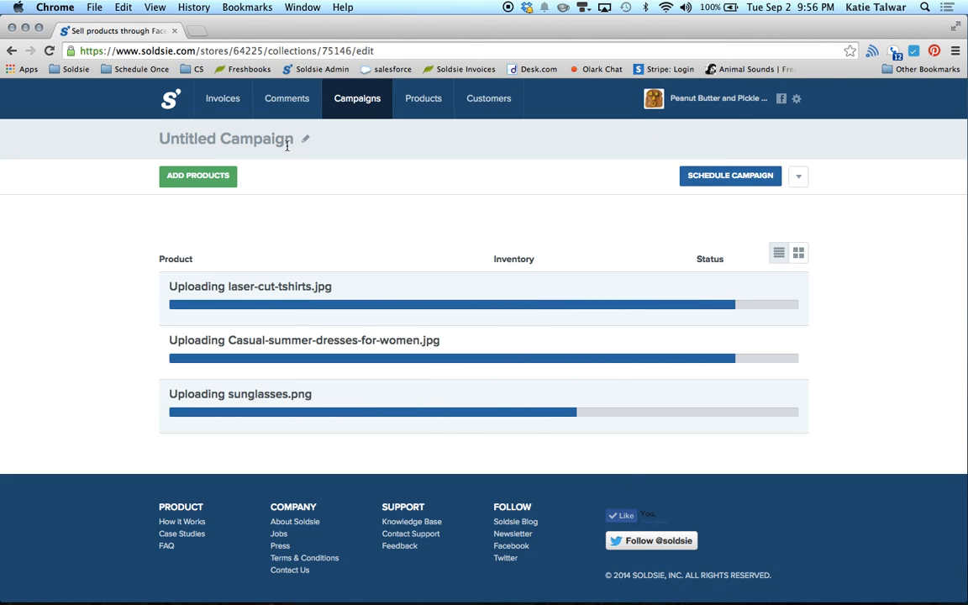
Step: Retitle the Untitled Campaign to 'September 2 FB' and save the title
left_click(210, 137)
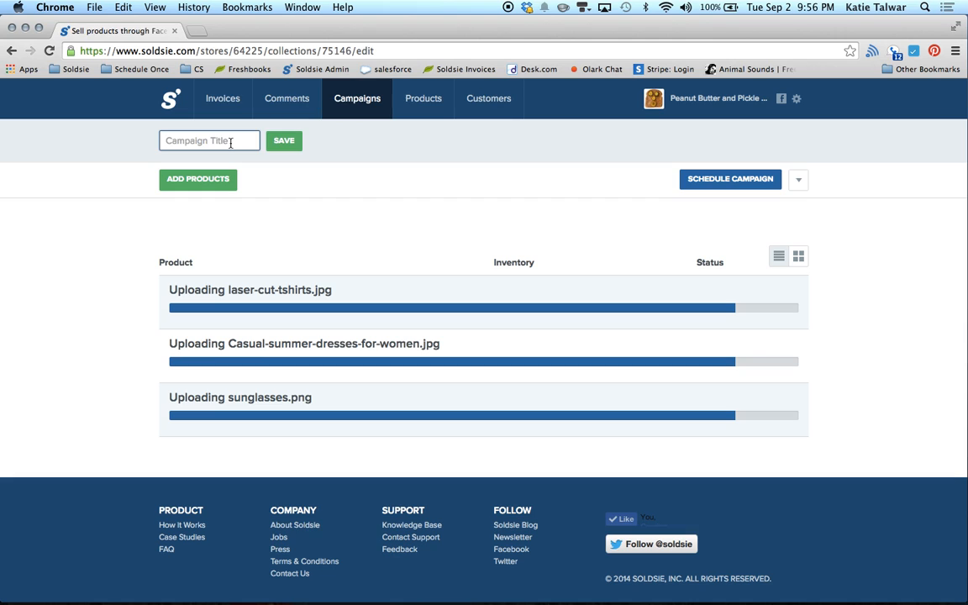
type("September 2")
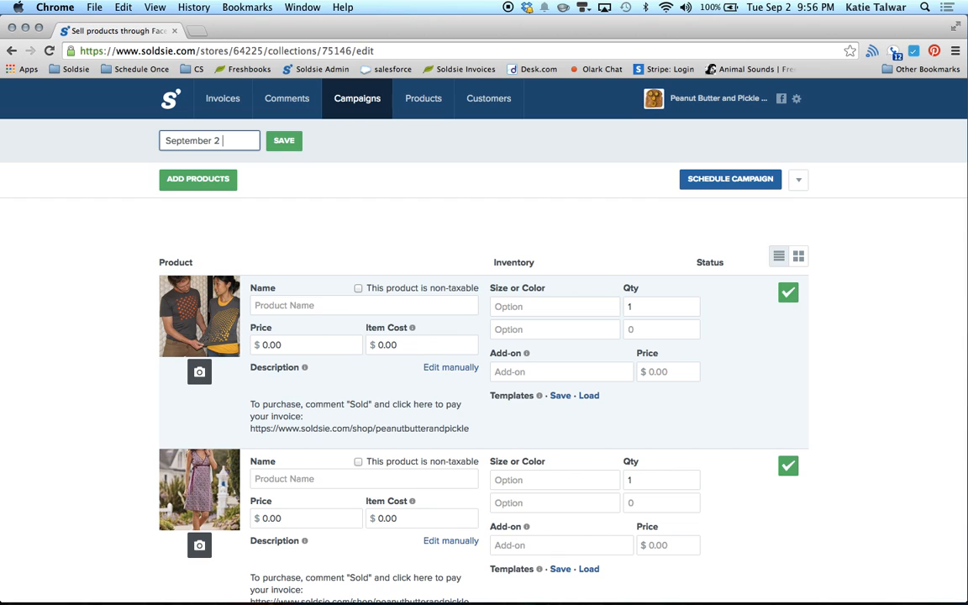
type(" Fb")
key("BackSpace")
type("B")
left_click(287, 141)
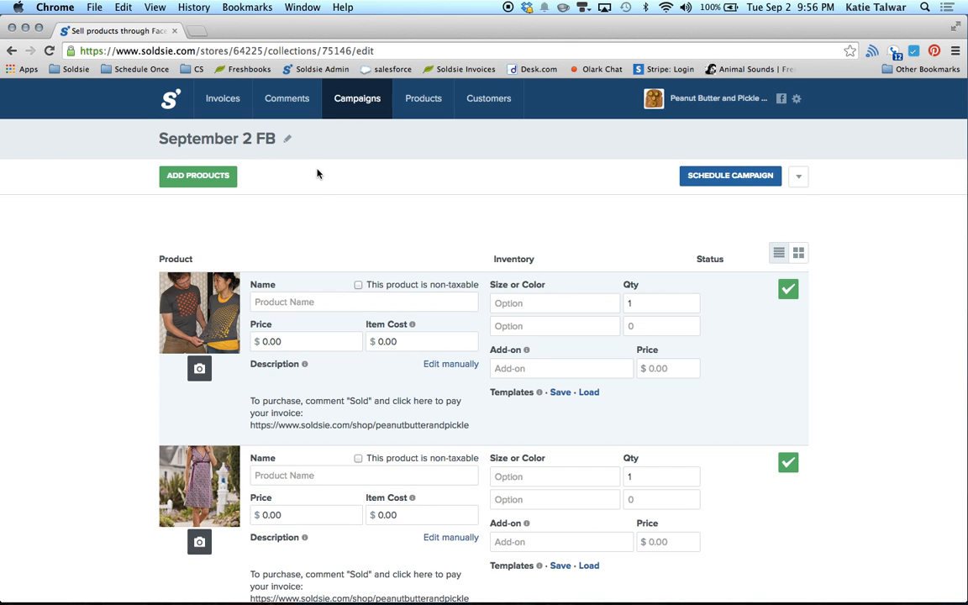
scroll(225, 332, "down", 2)
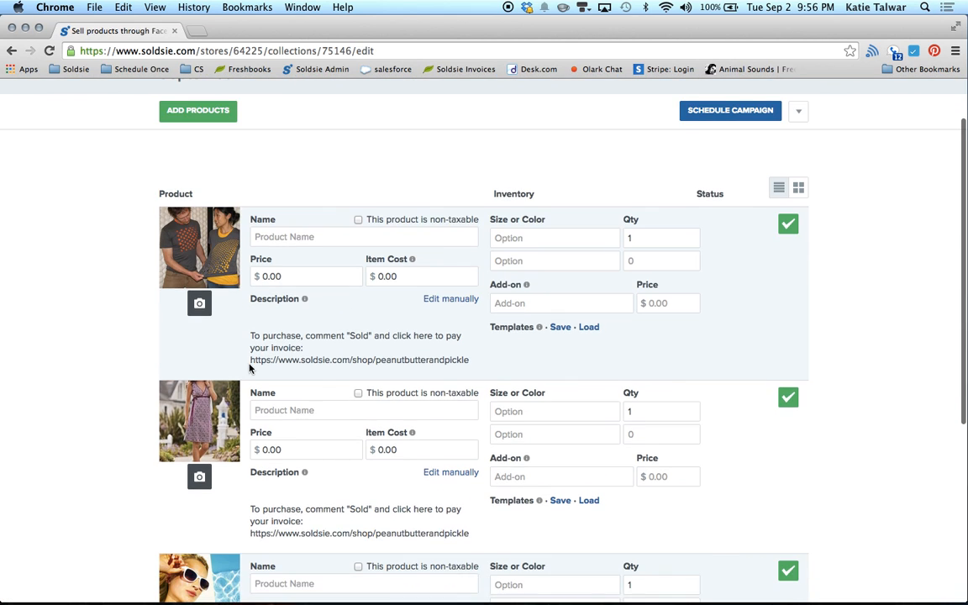
Step: Reorder the products in grid view so sunglasses come first, then the t-shirt and summer dress
scroll(214, 483, "down", 3)
scroll(298, 224, "up", 3)
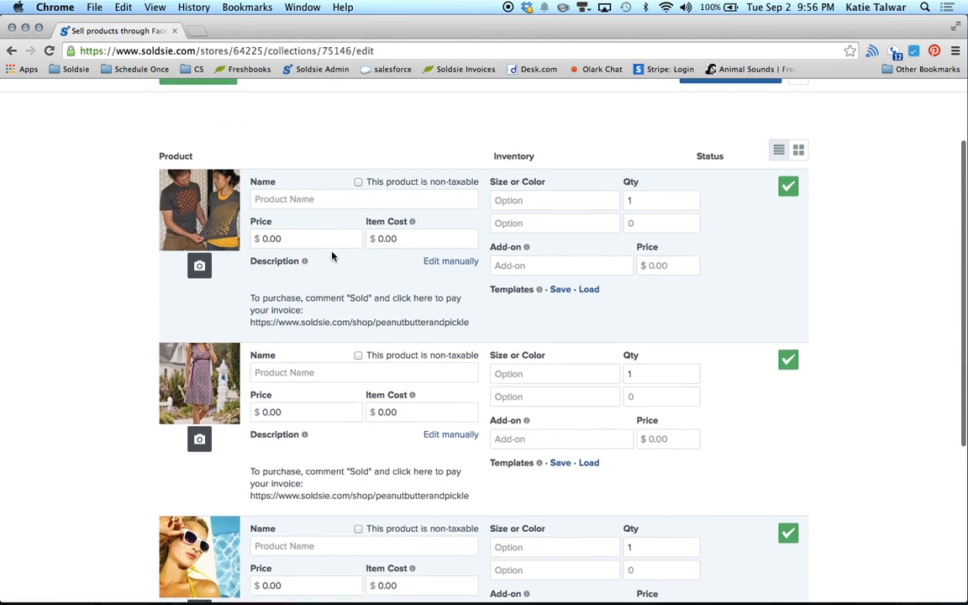
left_click(800, 178)
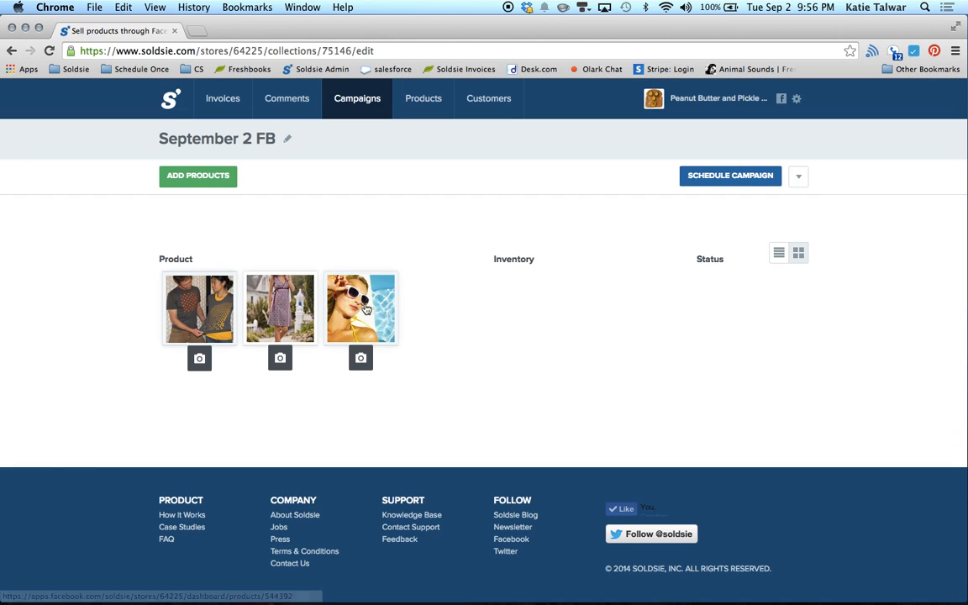
left_click_drag(333, 282, 179, 281)
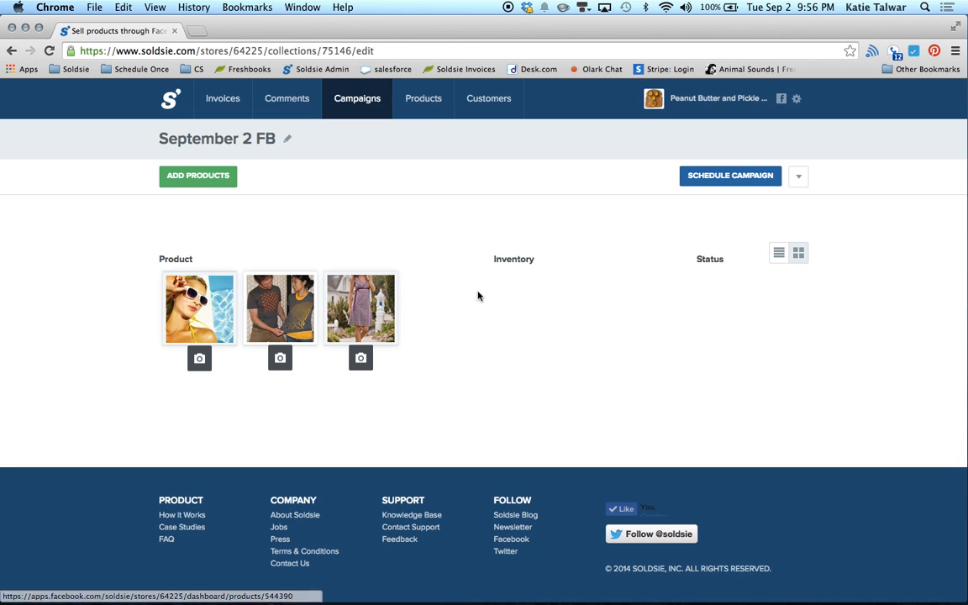
left_click(778, 252)
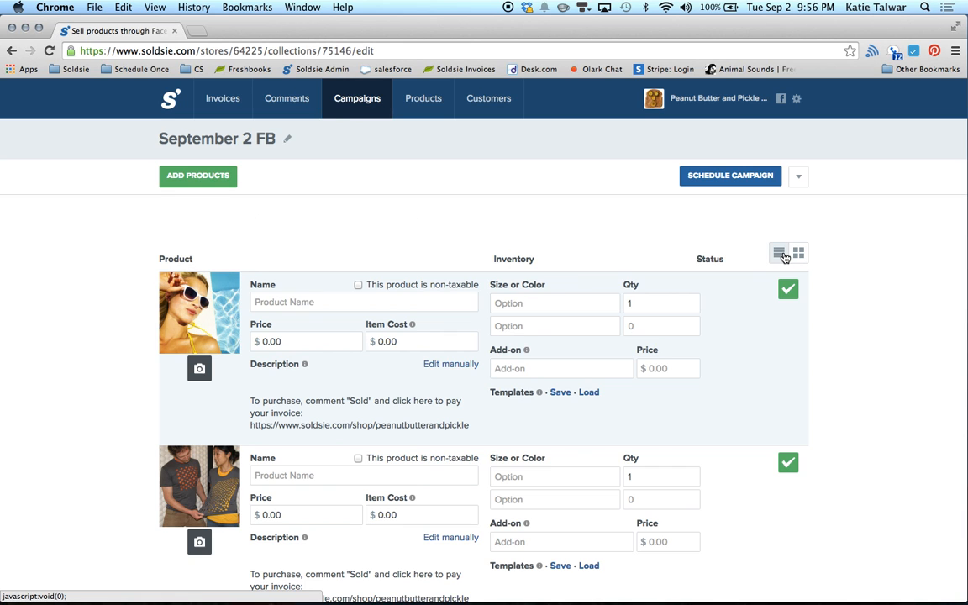
scroll(436, 426, "down", 2)
scroll(436, 426, "down", 3)
scroll(436, 426, "up", 4)
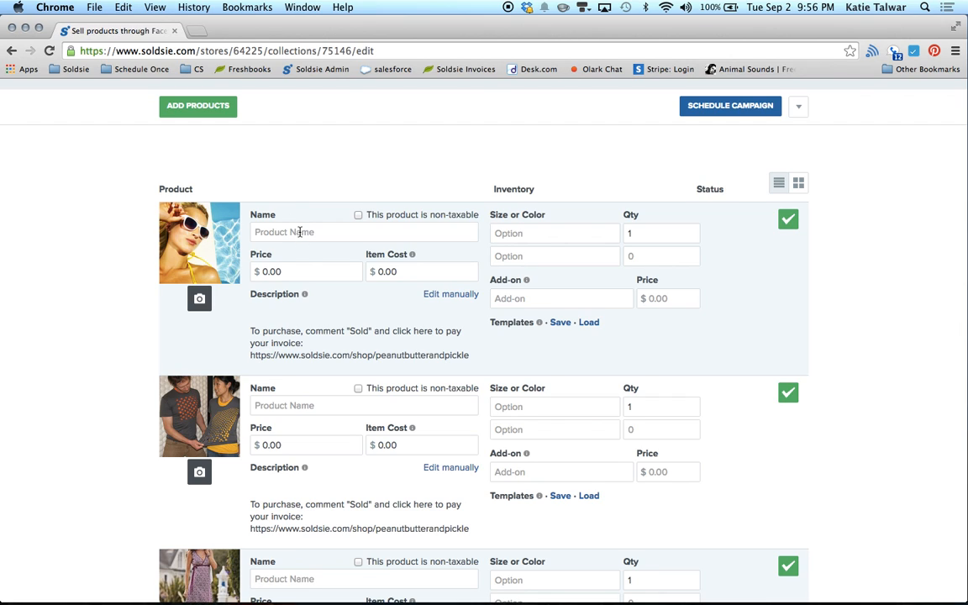
Step: Name the first product 'Butterfly Sunglasses' and clear its default 0.00 price
left_click(300, 230)
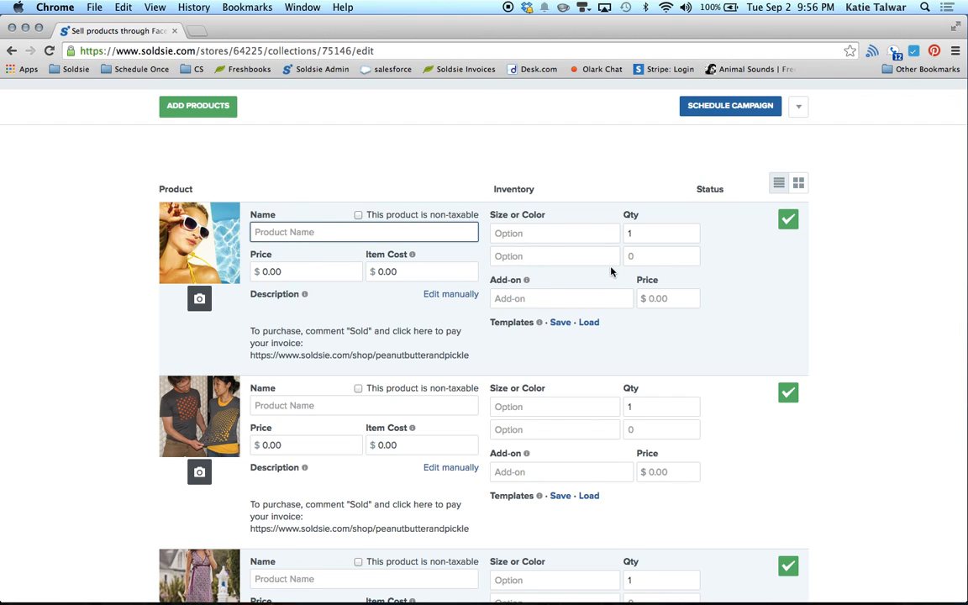
type("Butterfly Sunglasses")
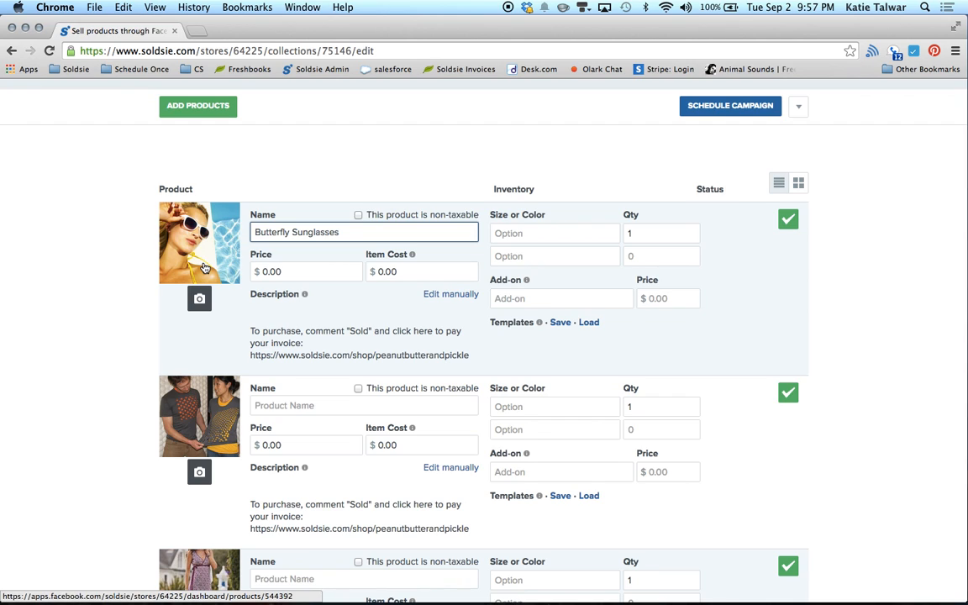
left_click(348, 270)
key("BackSpace")
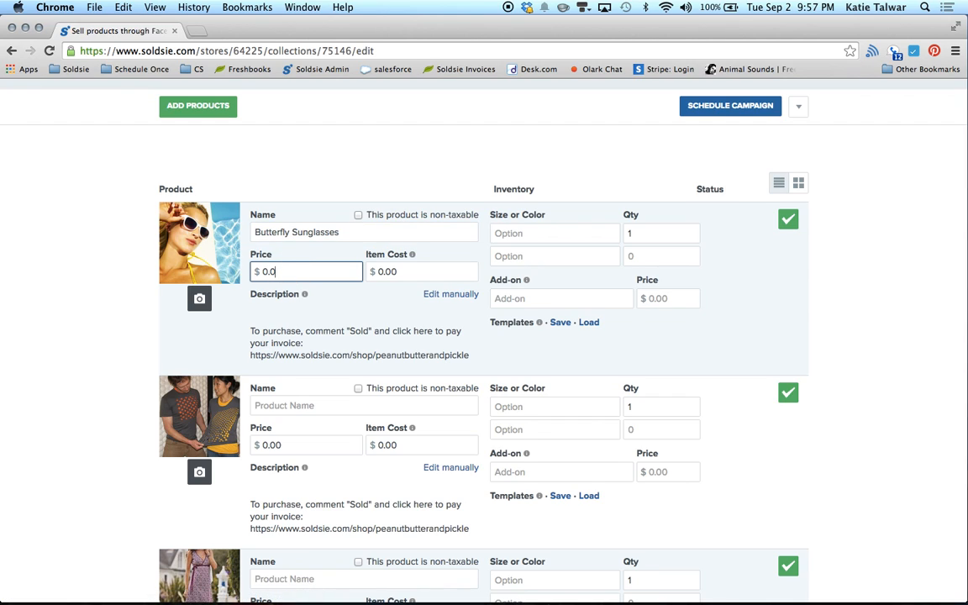
key("BackSpace")
key("BackSpace")
key("BackSpace")
Step: Give Butterfly Sunglasses a price of 15 and an item cost of 3.99
type("15")
left_click(401, 272)
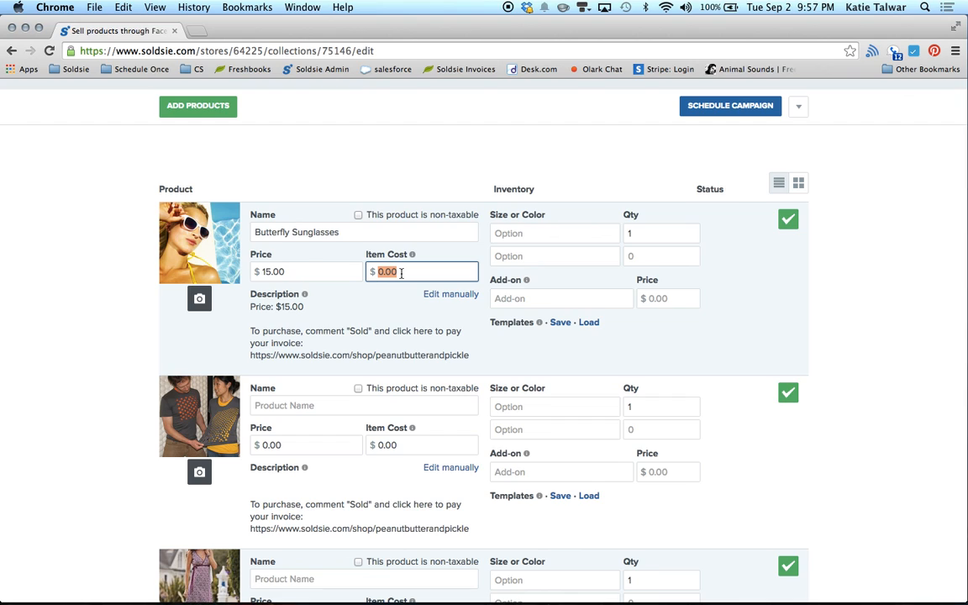
type("3.99")
Step: Add White and Black options with quantity 10 each, make the description editable, and save the product
left_click(557, 233)
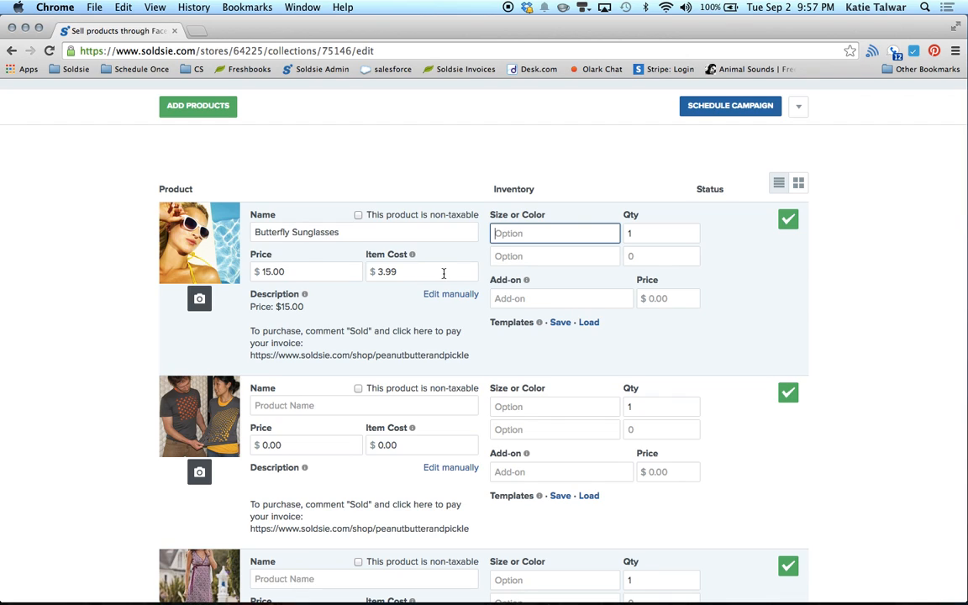
type("White")
key("Tab")
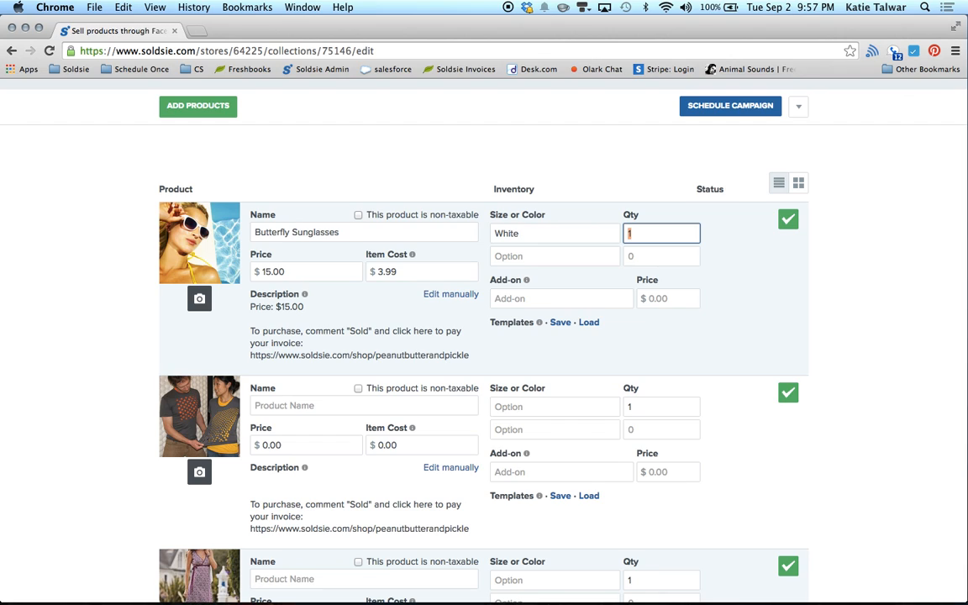
type("10")
key("Tab")
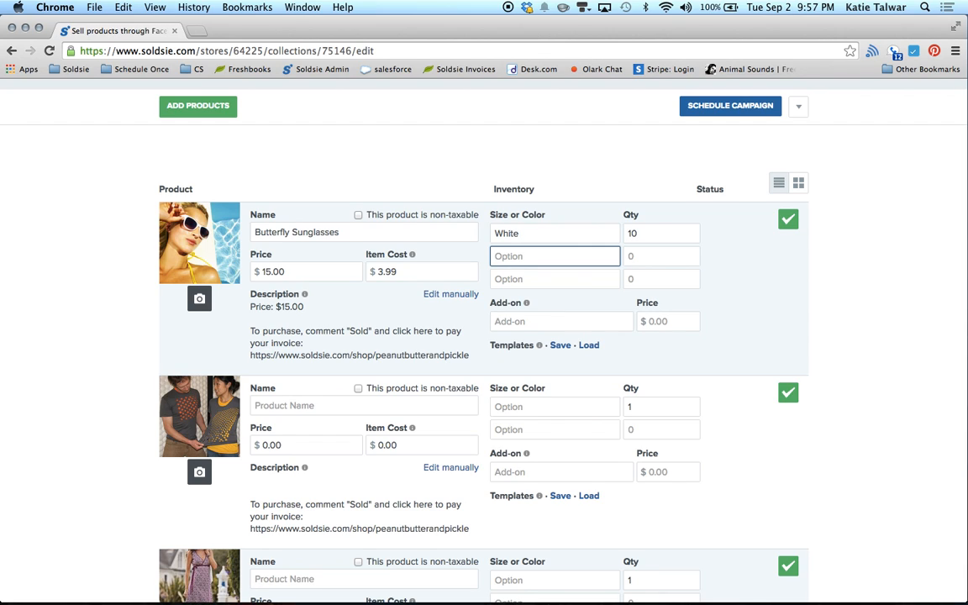
type("Black")
key("Tab")
type("10")
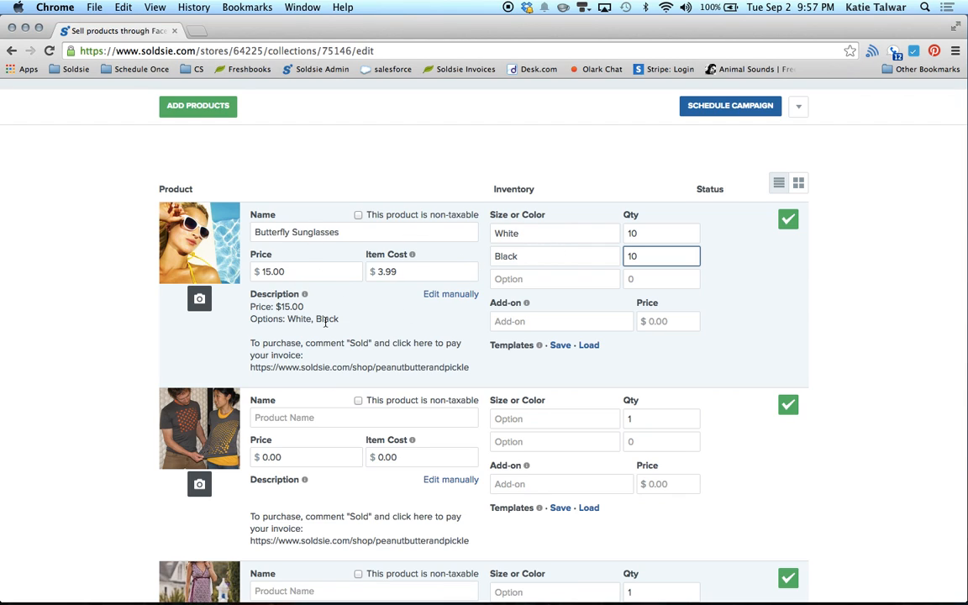
left_click(439, 300)
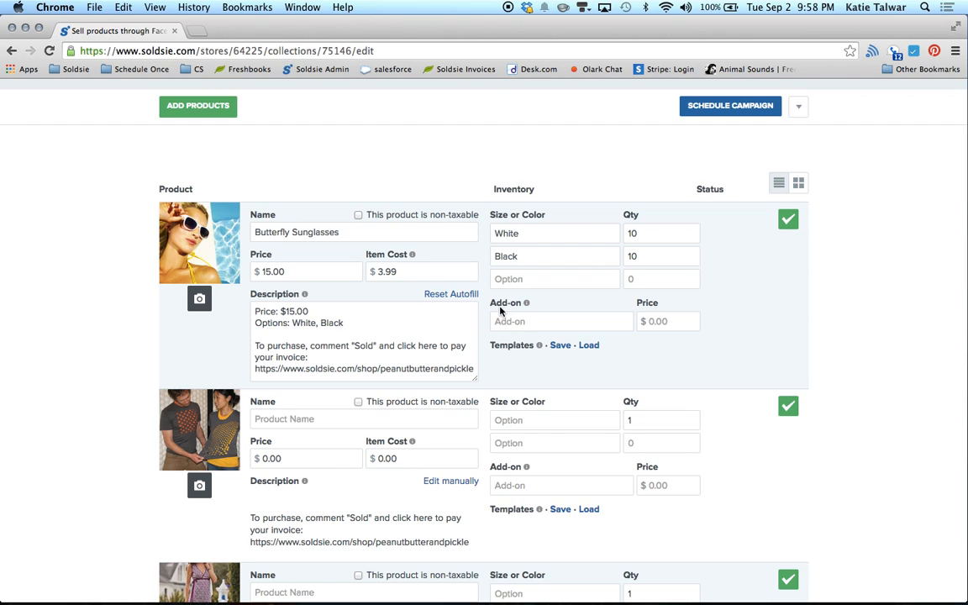
left_click(787, 219)
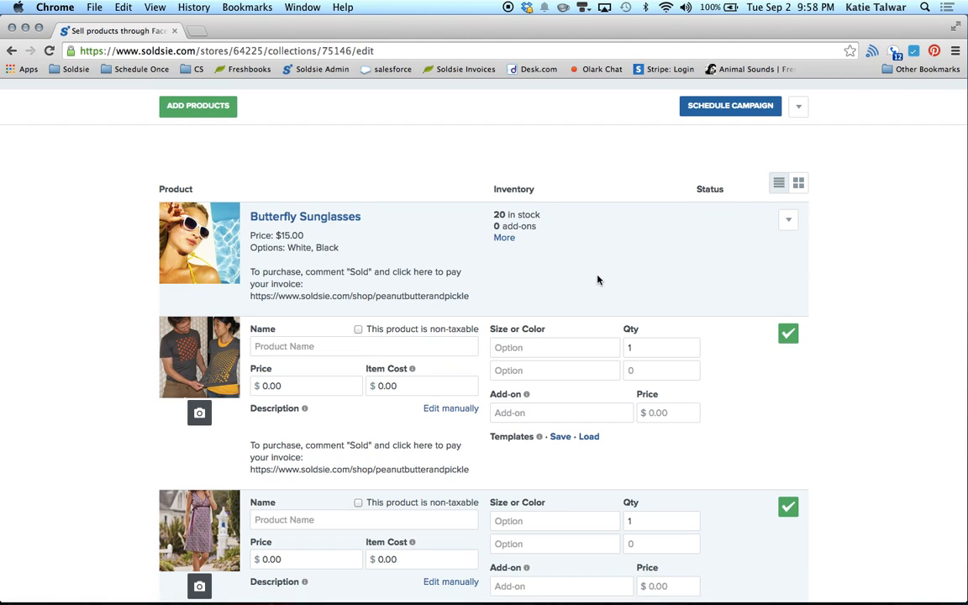
Step: Name the second product 'Laser Cut Tshirt' with price 23 and item cost 5.47
left_click(328, 351)
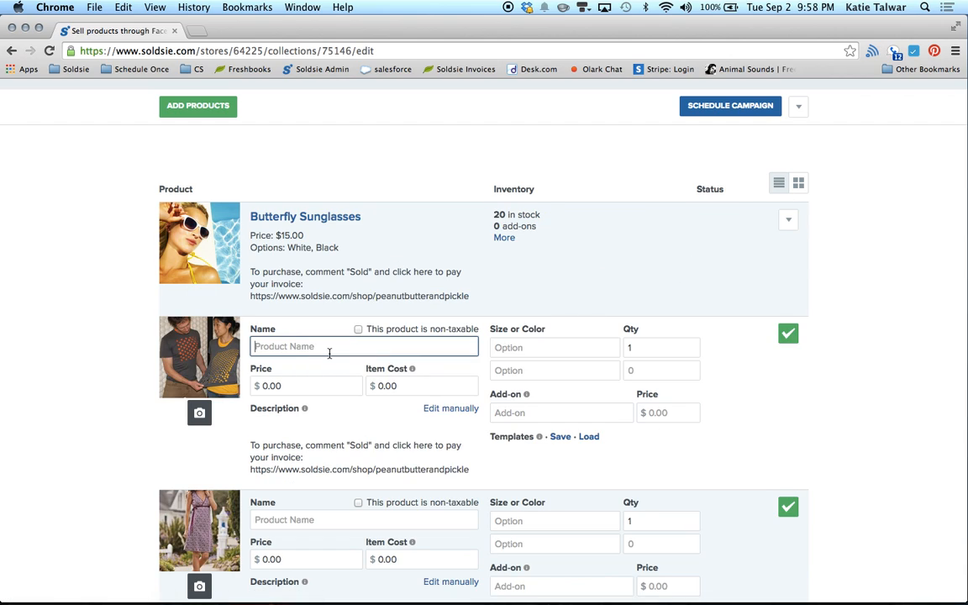
type("Laser Cut Tshirt")
left_click(355, 388)
key("BackSpace")
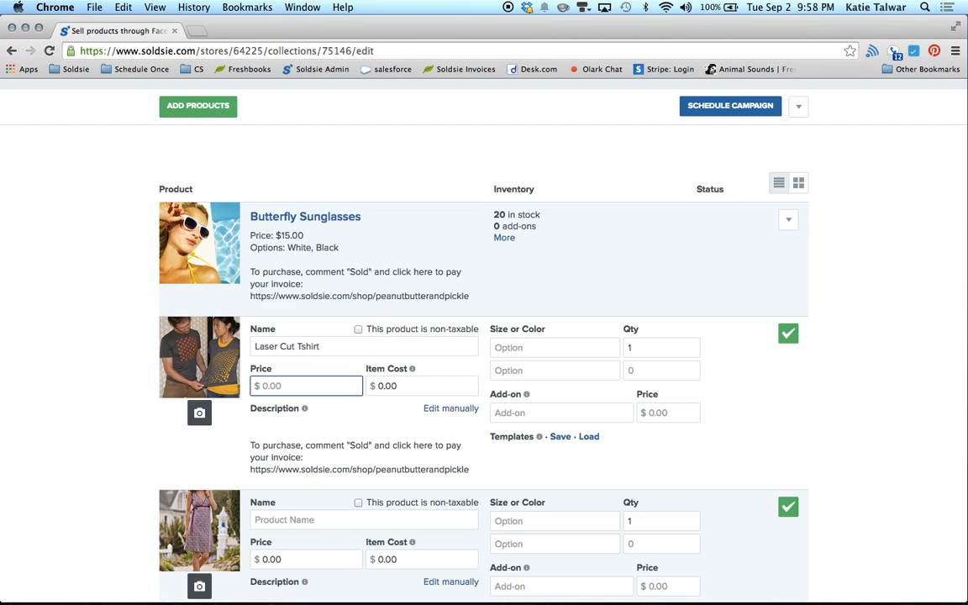
type("23")
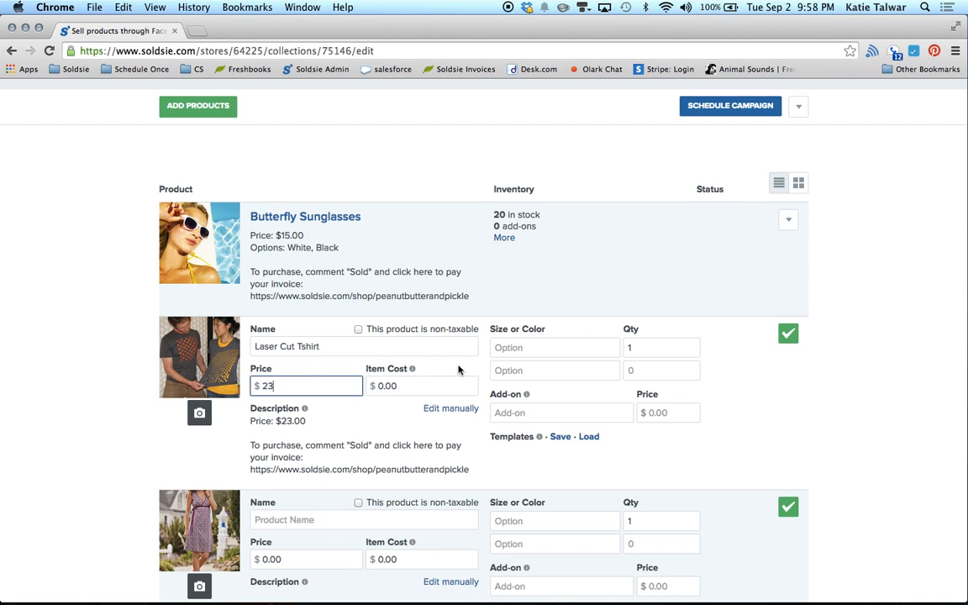
left_click(439, 380)
type("5.47")
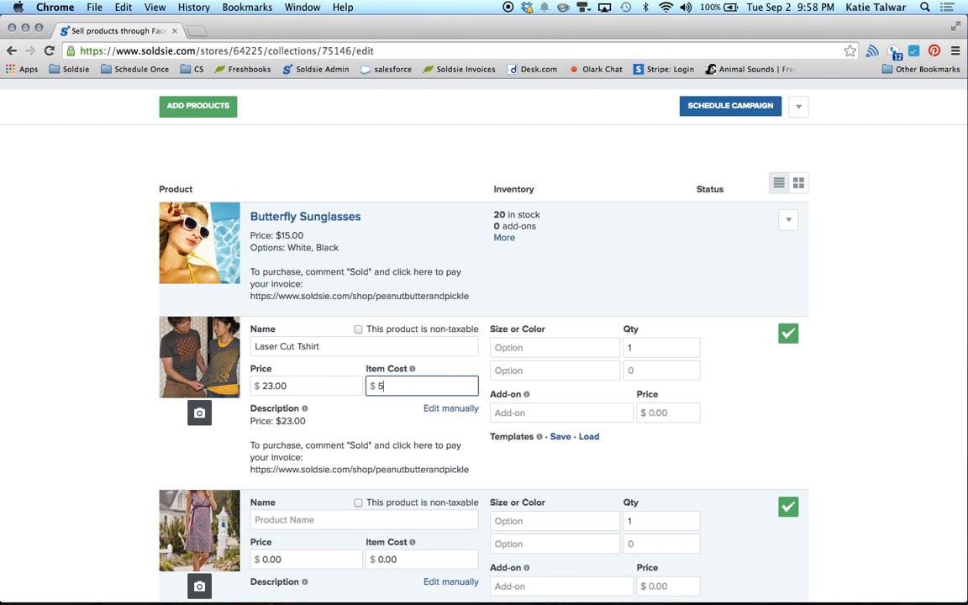
Step: Add Small, Medium and Large size options to the t-shirt with quantity 10 each
left_click(547, 347)
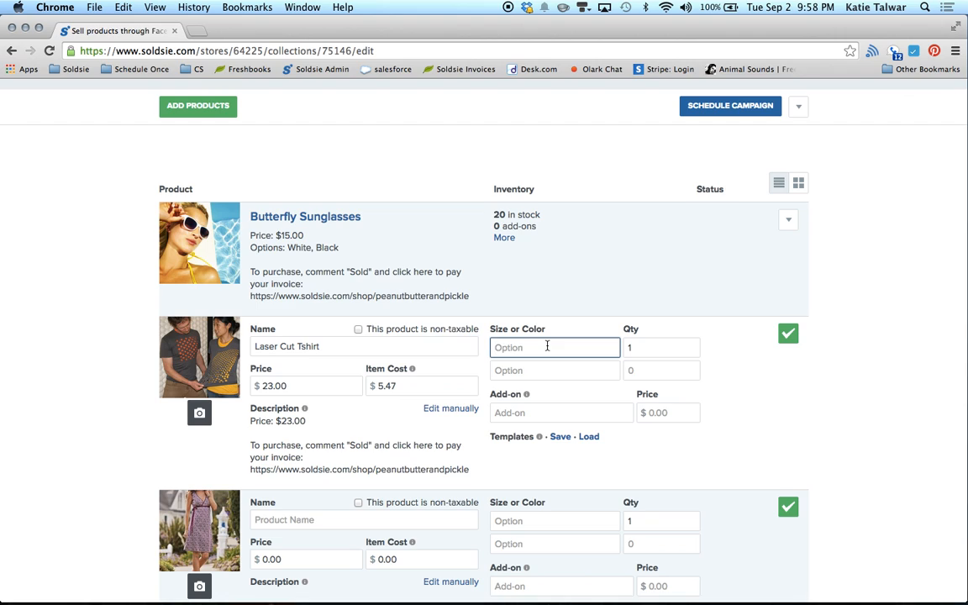
type("Small")
key("Tab")
type("10")
key("Tab")
type("Medium")
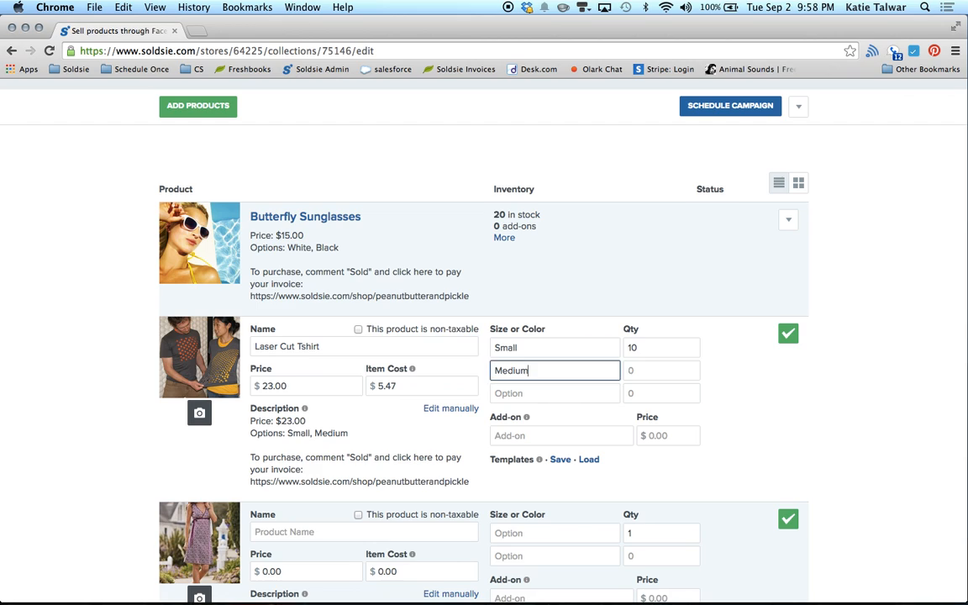
key("Tab")
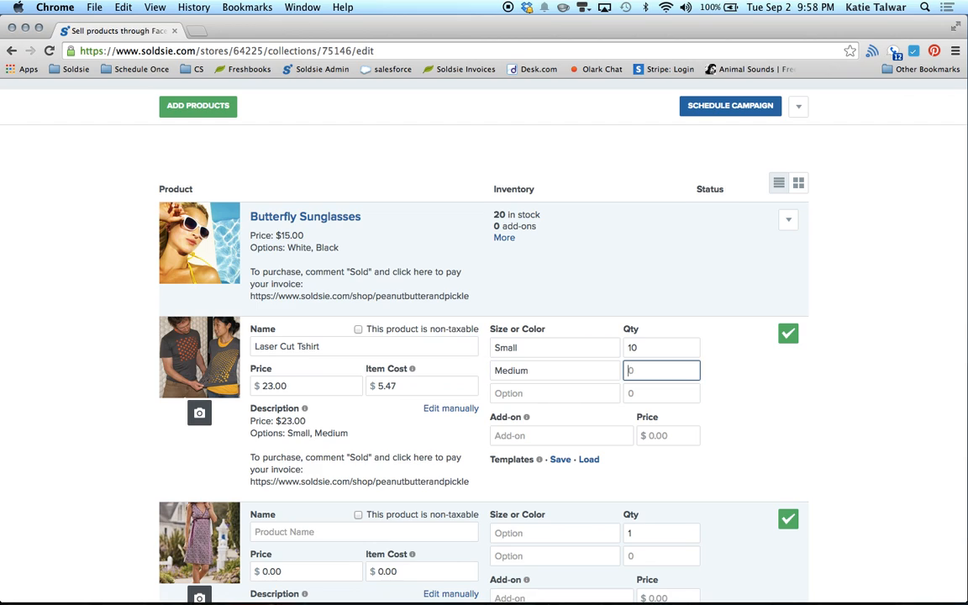
type("10")
key("Tab")
type("Large")
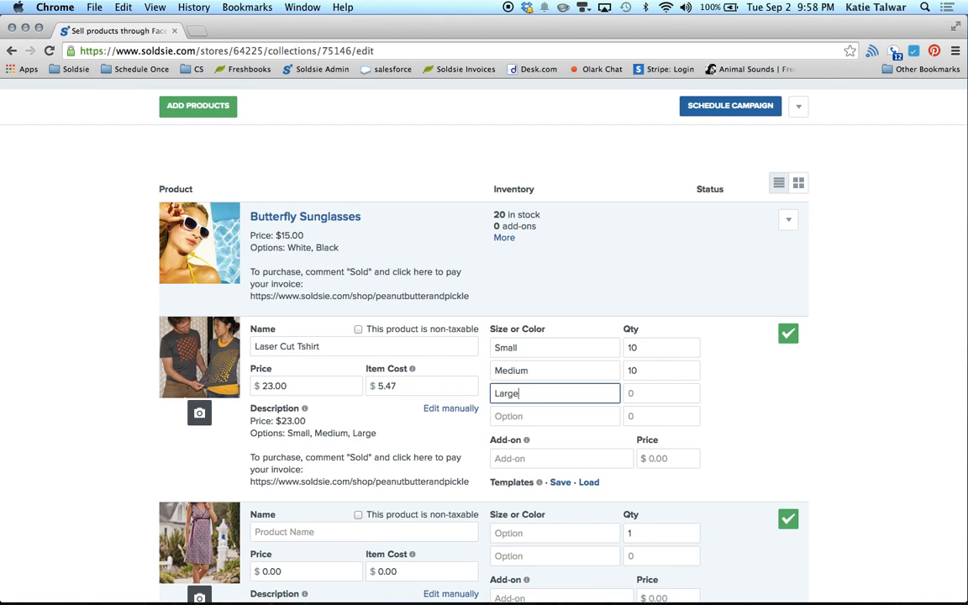
key("Tab")
type("10")
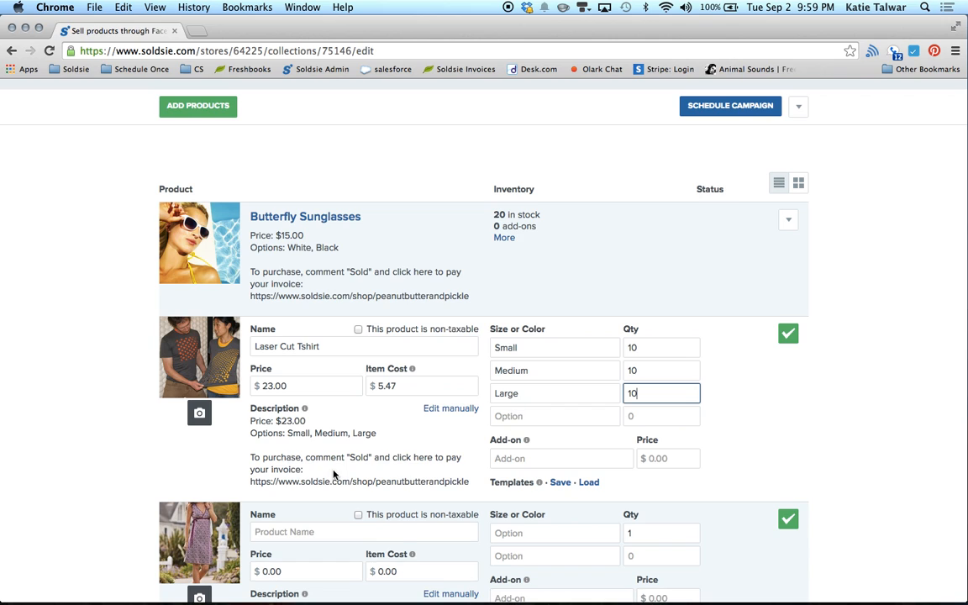
scroll(333, 472, "down", 3)
scroll(334, 500, "down", 1)
left_click(347, 367)
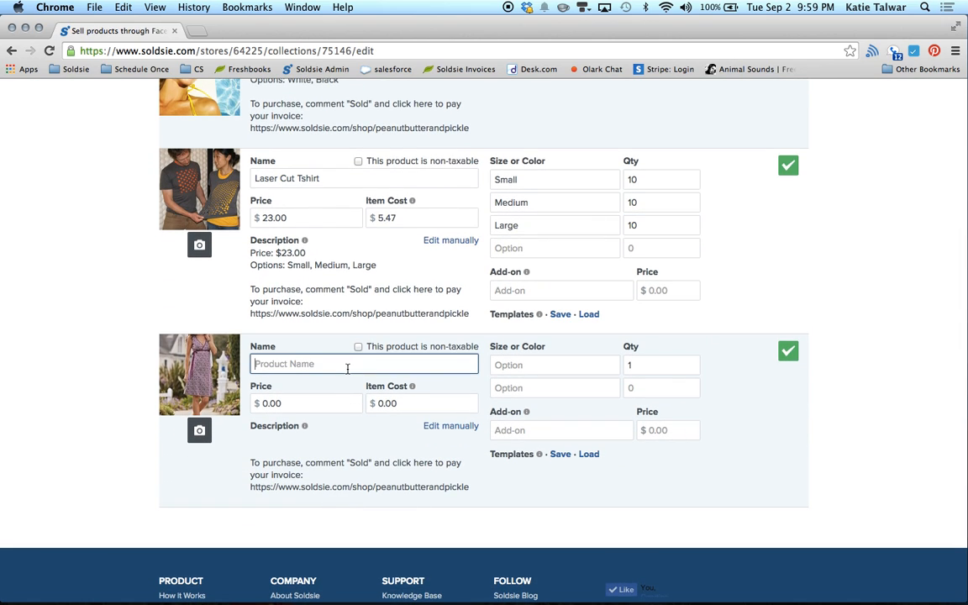
Step: Name the third product 'Bubble Summer Dress' with price 36 and item cost 7.89
type("Bubble Summer Dress")
left_click(325, 400)
key("BackSpace")
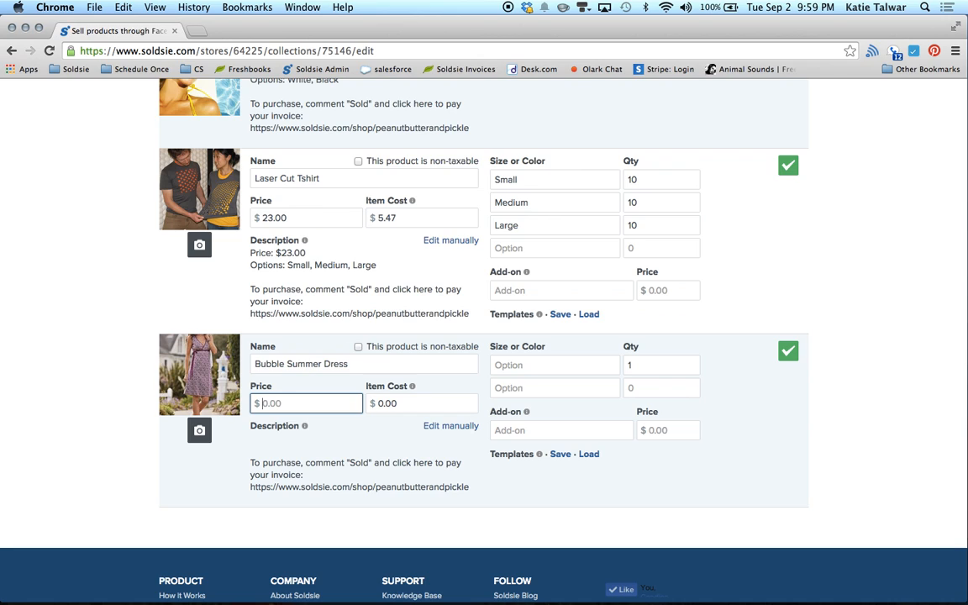
type("36")
left_click(397, 406)
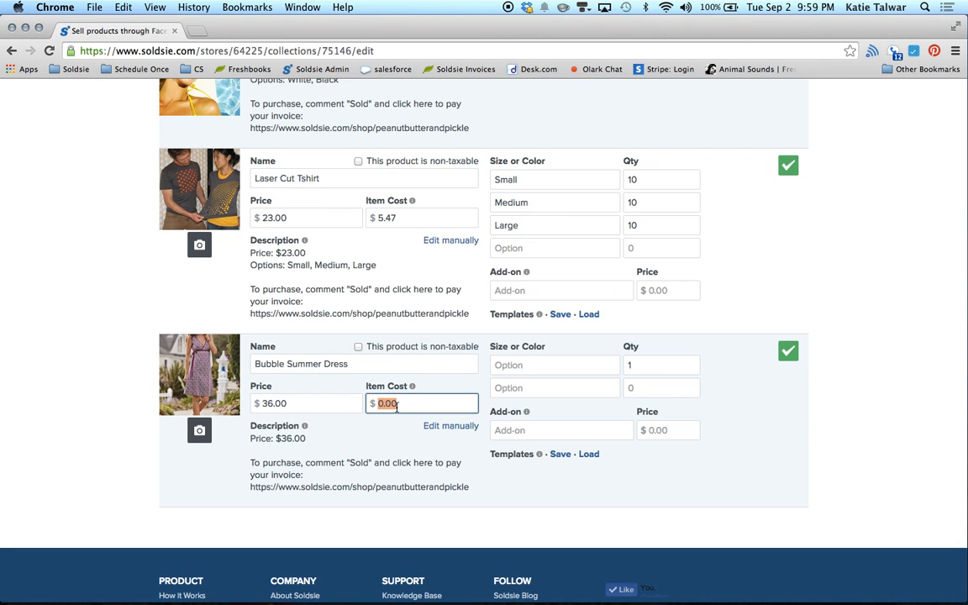
type("7.89")
Step: Add Pink Small, Pink Medium and Pink Large dress options with quantity 10 each
left_click(526, 364)
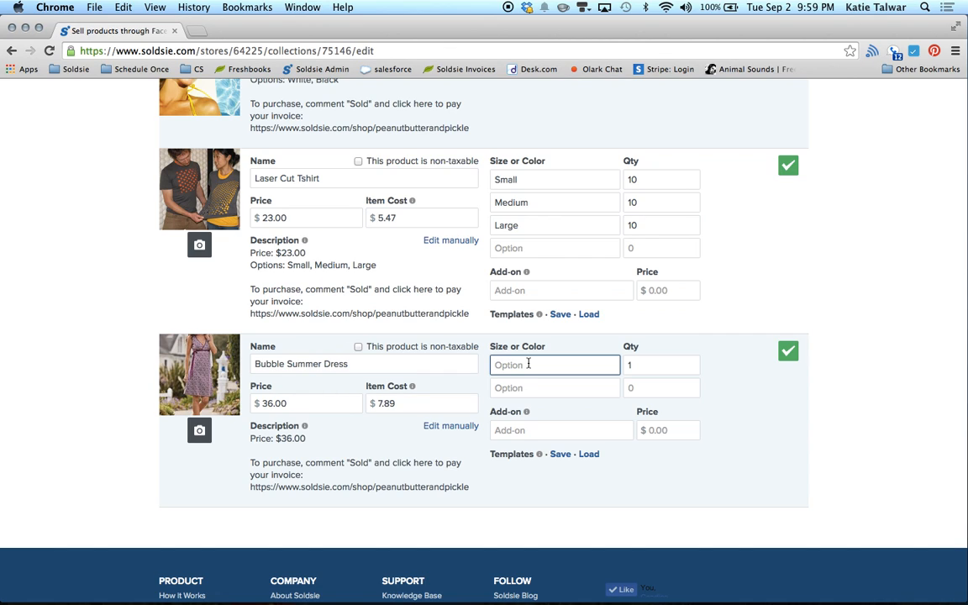
type("Pink Small")
key("Tab")
type("10")
key("Tab")
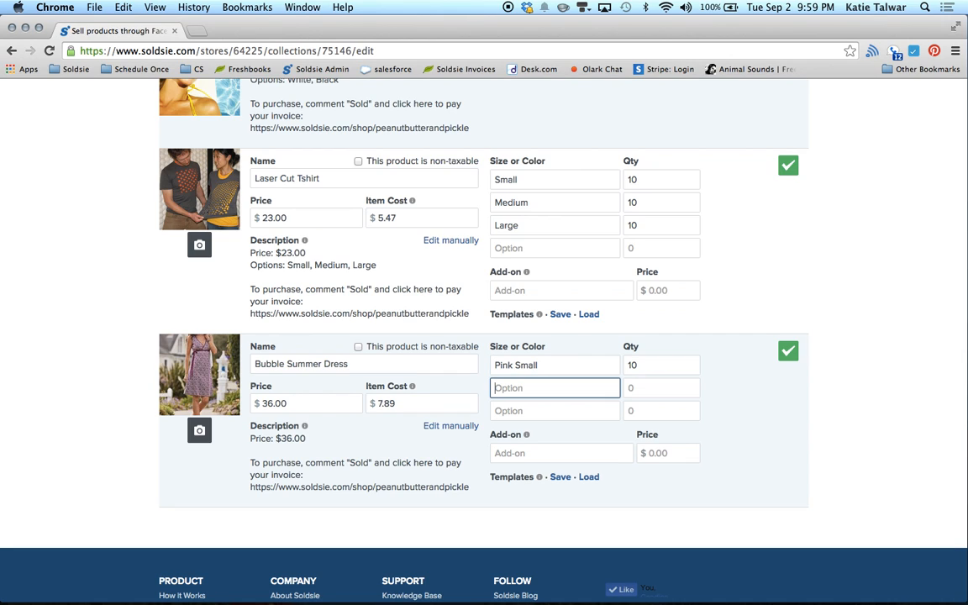
type("Pink Mediu")
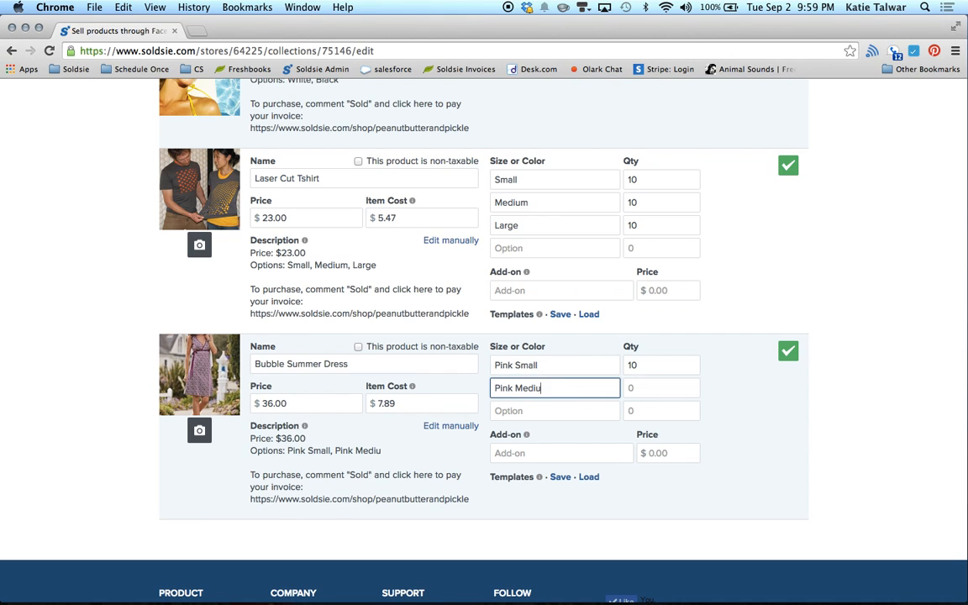
type("m")
key("Tab")
type("10")
key("Tab")
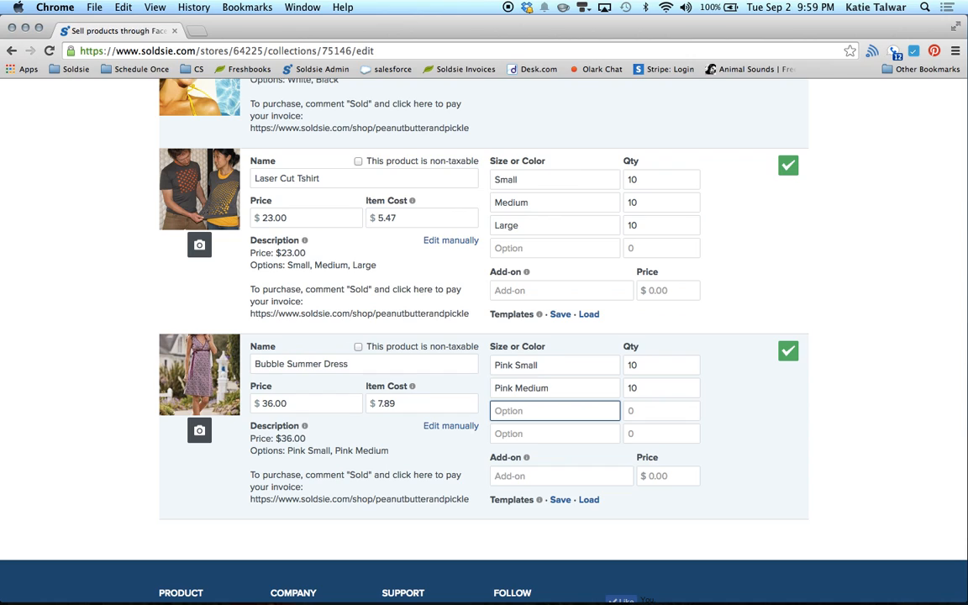
type("Pink Large")
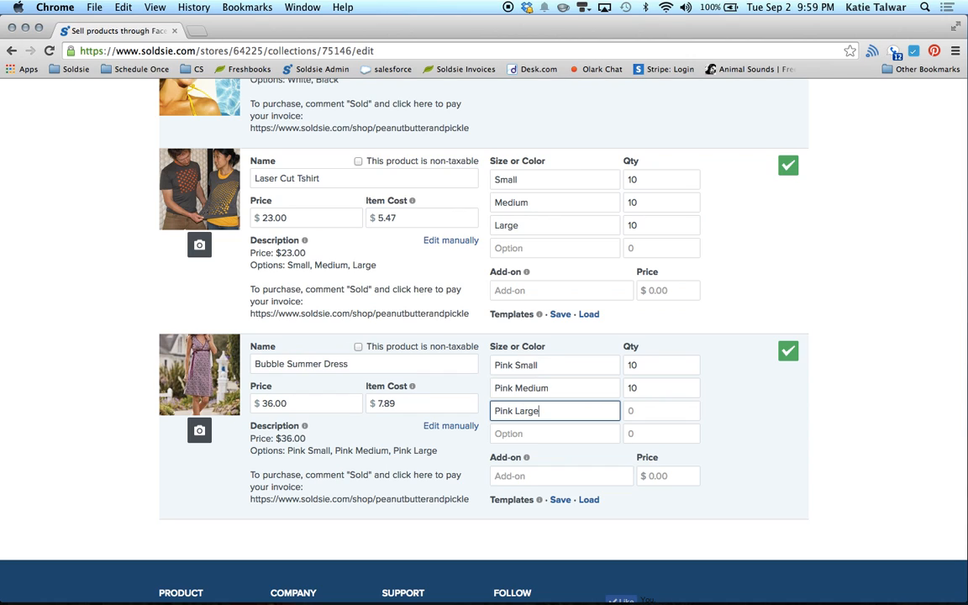
key("Tab")
type("10")
Step: Add Blue Small, Blue Medium and Blue Large options at 10 each, then make the description editable
key("Tab")
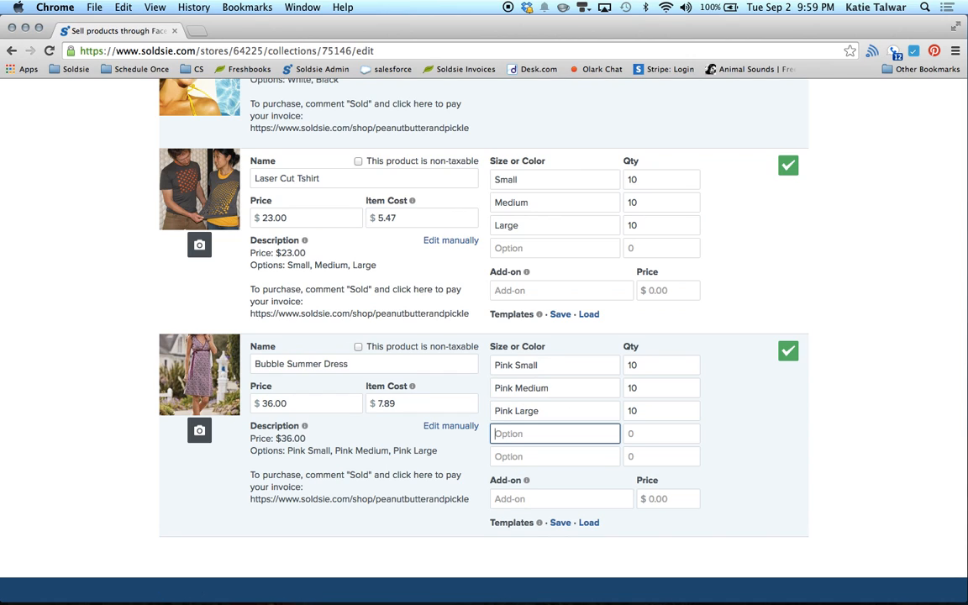
type("Blue Small")
key("Tab")
type("10")
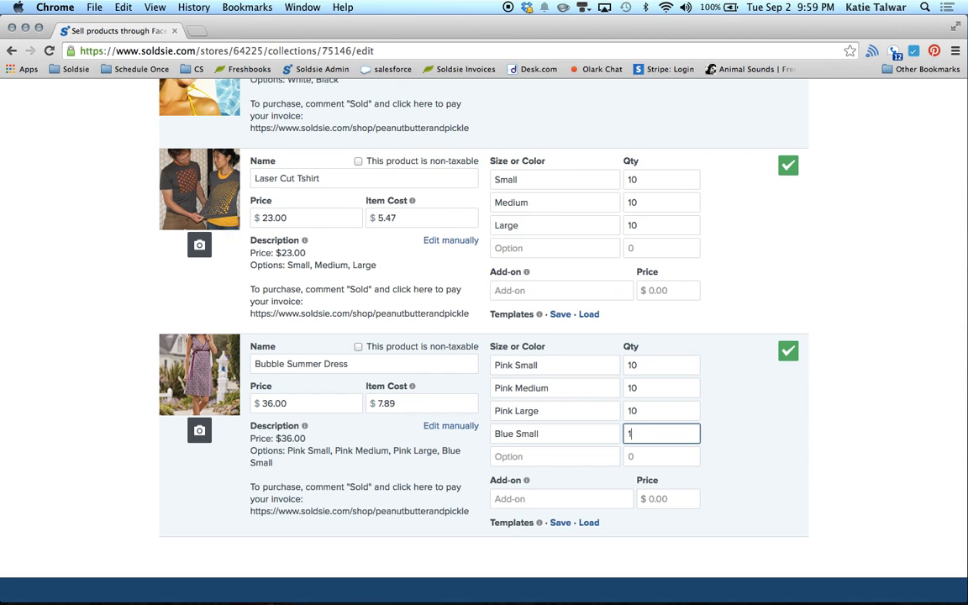
key("Tab")
type("Blue")
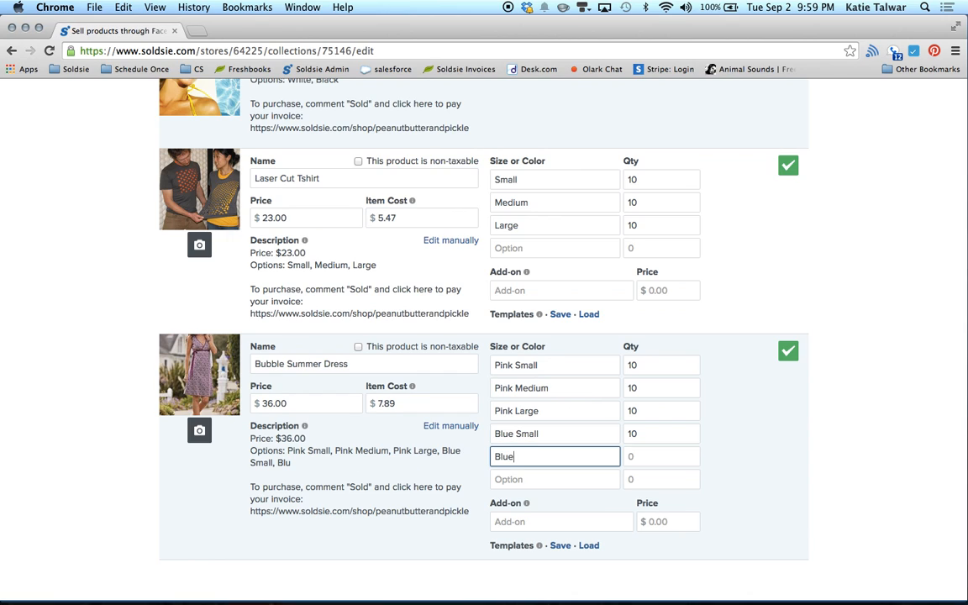
type(" Medium")
key("Tab")
type("10")
key("Tab")
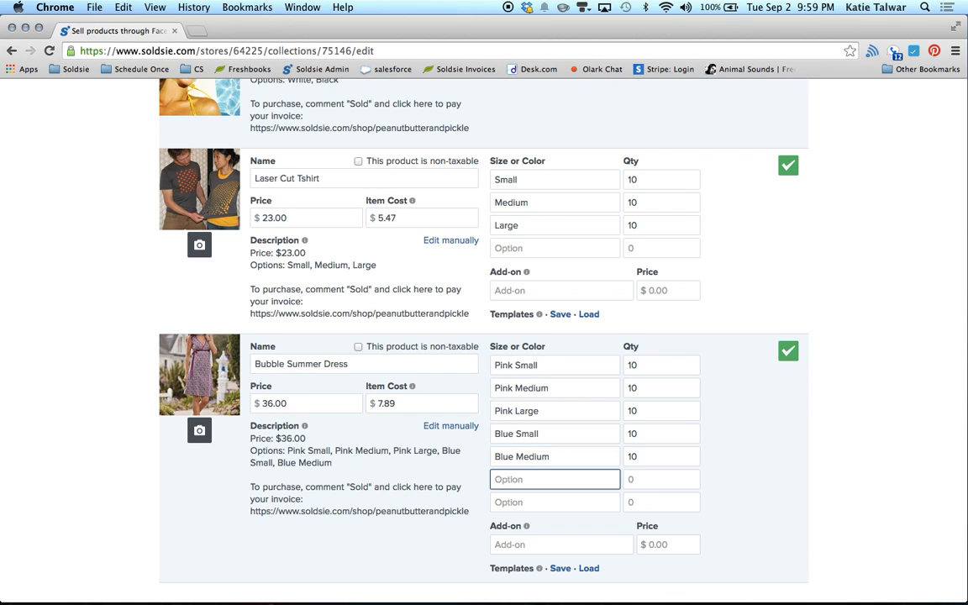
type("Blue Large")
key("Tab")
type("10")
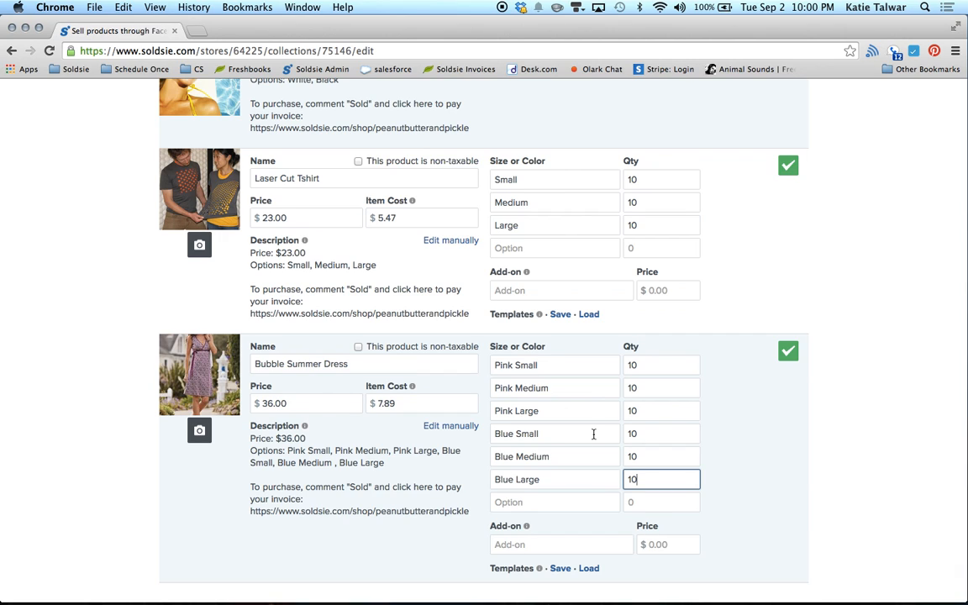
left_click(451, 427)
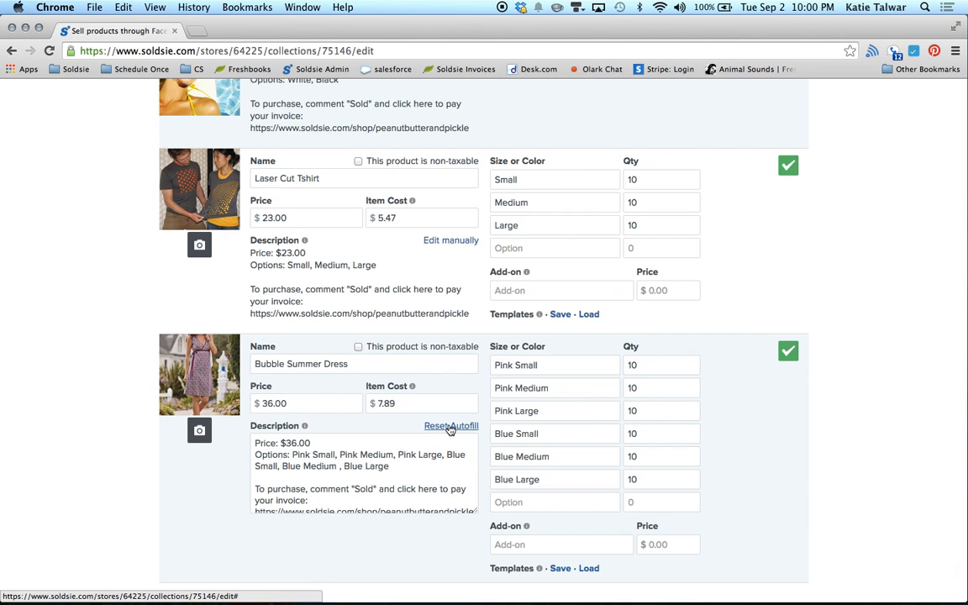
Step: Add a '79% Cotto' line below the options line in the Bubble Summer Dress description
left_click(409, 483)
key("Return")
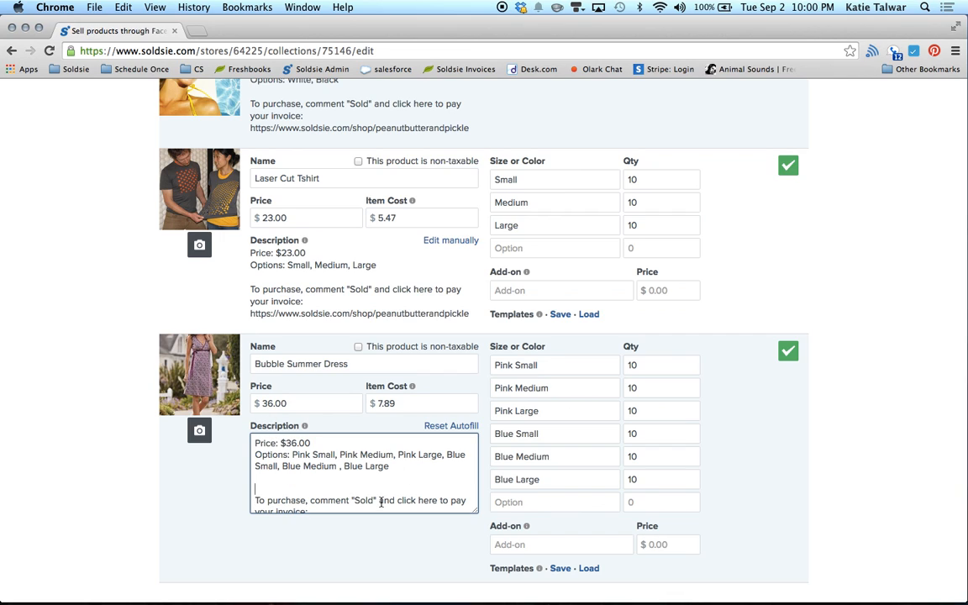
scroll(399, 505, "down", 1)
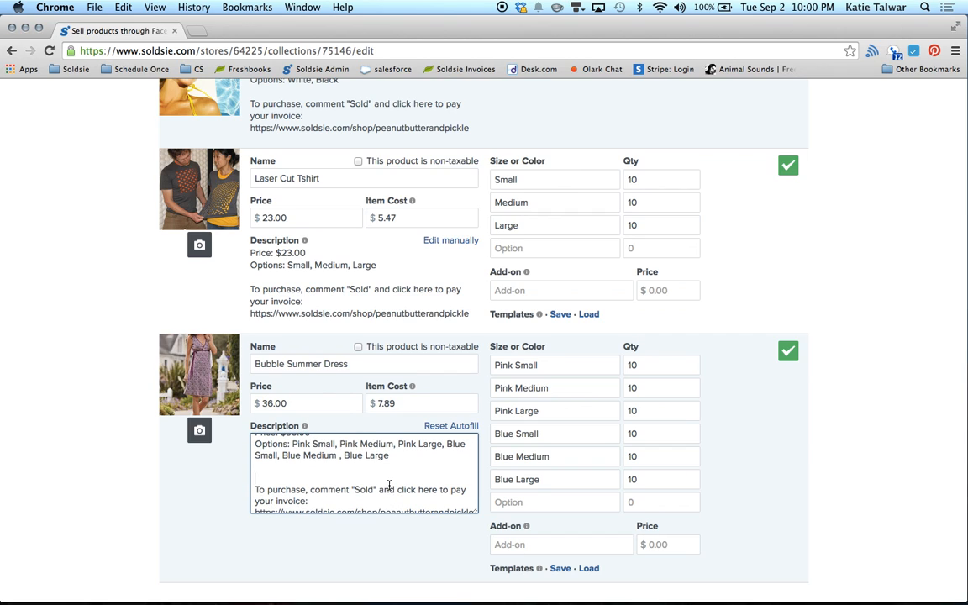
key("Up")
type("79% Cotto")
scroll(384, 485, "up", 2)
Step: Change the Bubble Summer Dress price to 37.00 and restore its auto-filled description
left_click(262, 413)
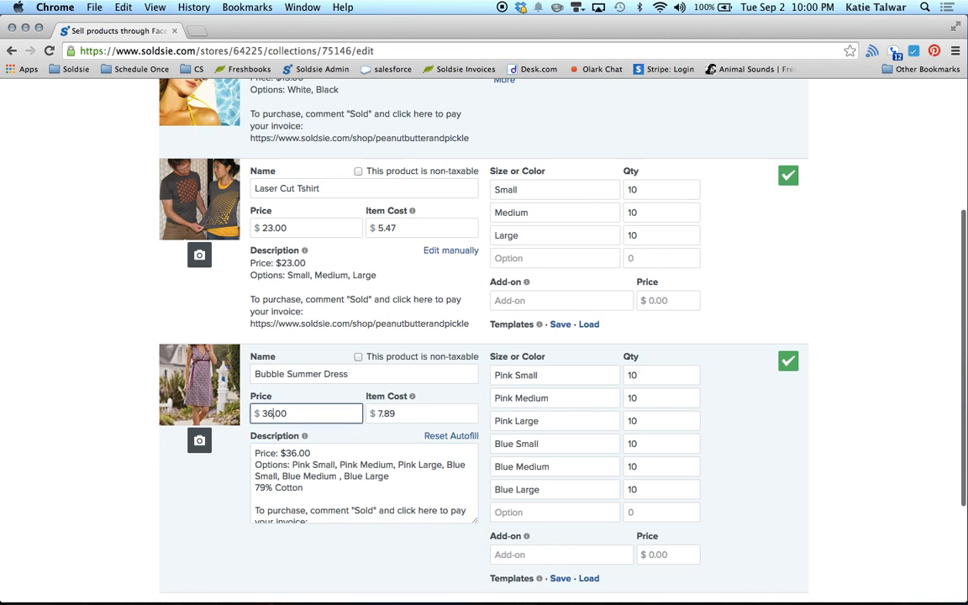
key("BackSpace")
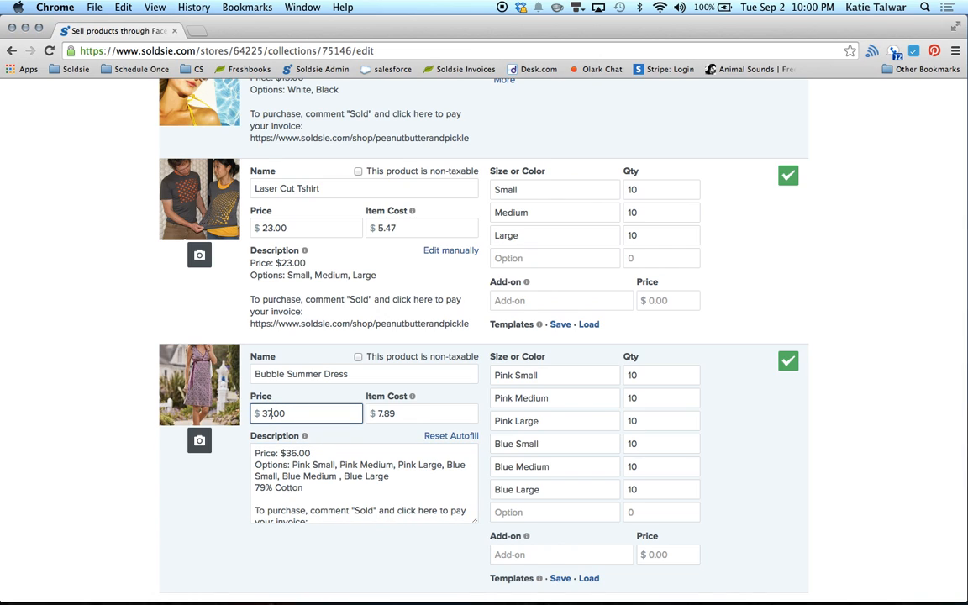
type("7")
left_click(438, 437)
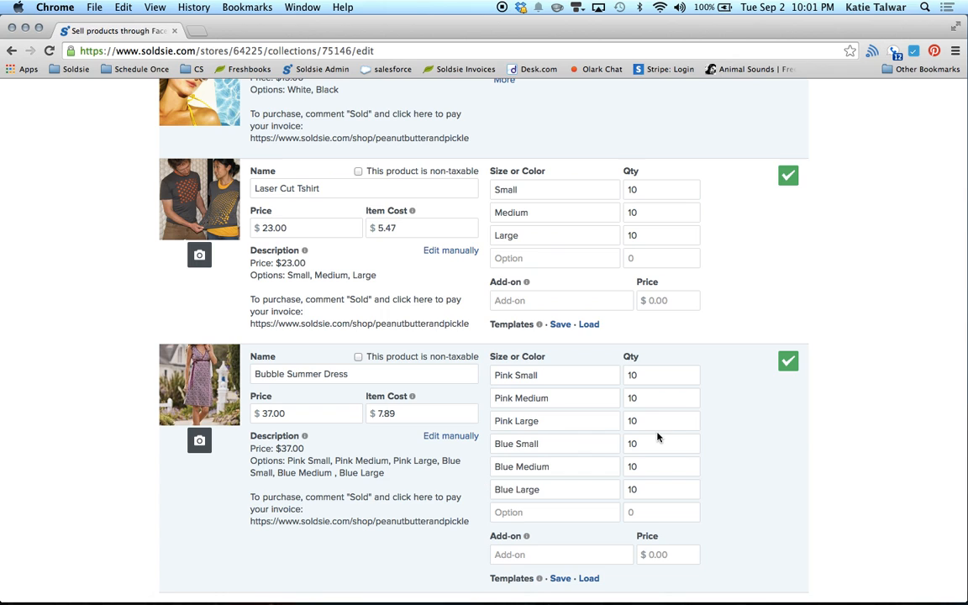
Step: Save both the Bubble Summer Dress and Laser Cut Tshirt product rows
left_click(786, 362)
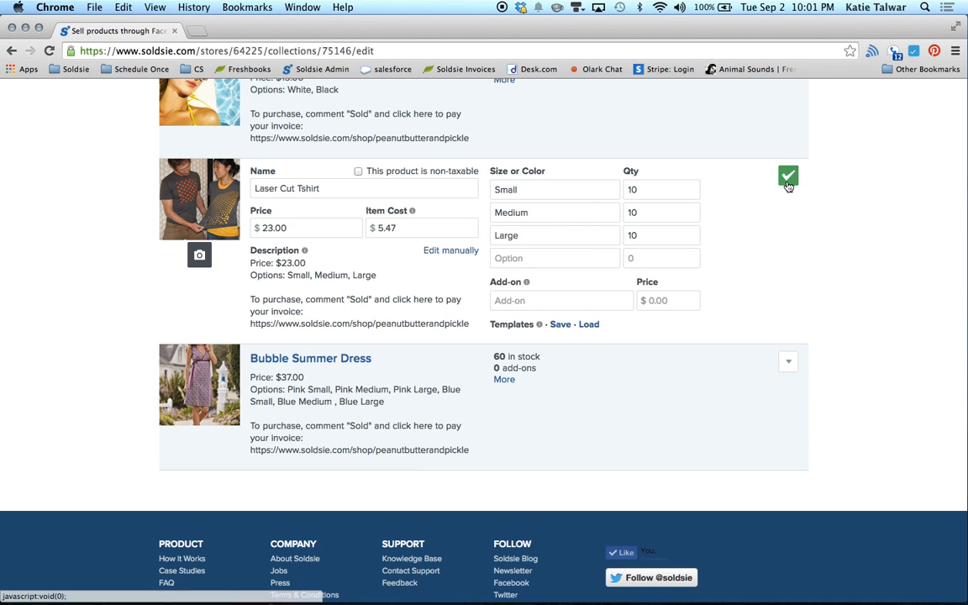
left_click(787, 175)
scroll(760, 253, "up", 2)
scroll(760, 254, "up", 2)
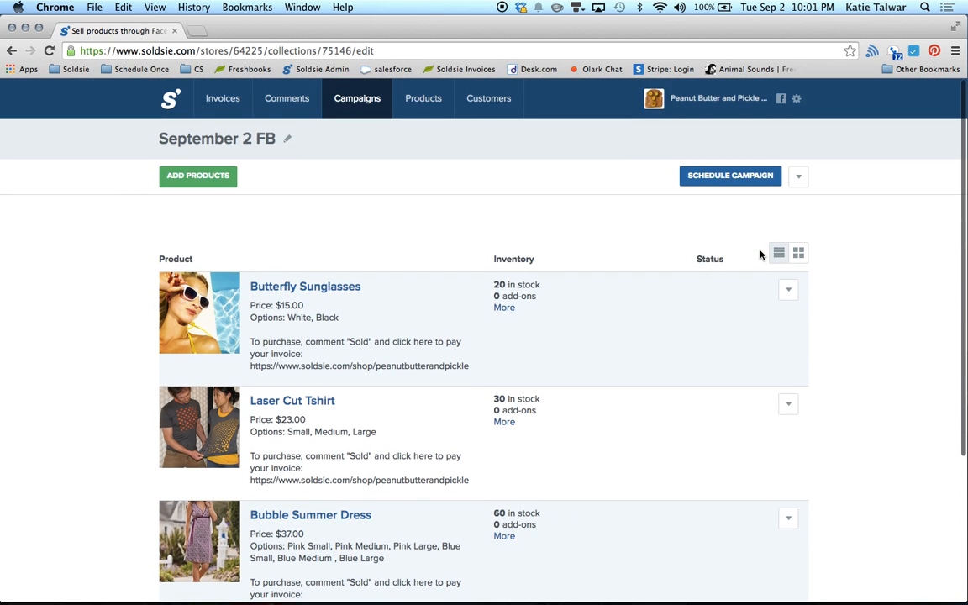
left_click(730, 175)
Step: Set the campaign to start on September 2 at 8:00 pm
left_click(489, 156)
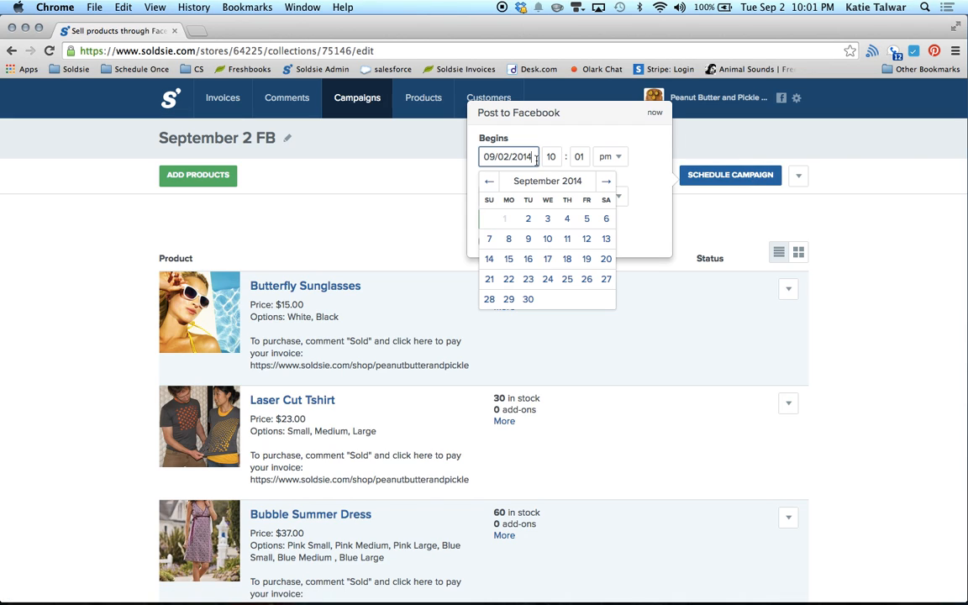
left_click(530, 219)
left_click(551, 156)
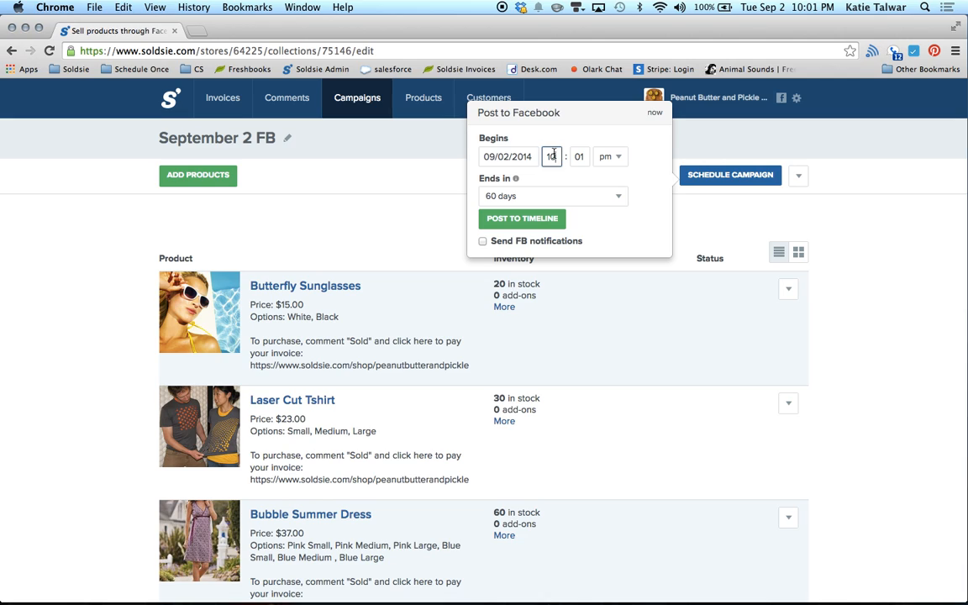
key("Tab")
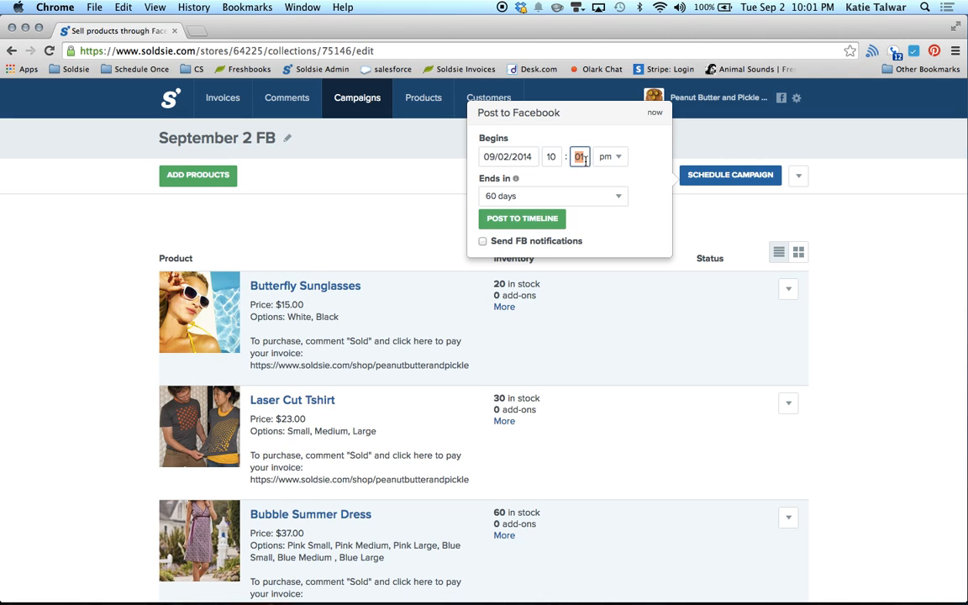
left_click(554, 158)
type("8")
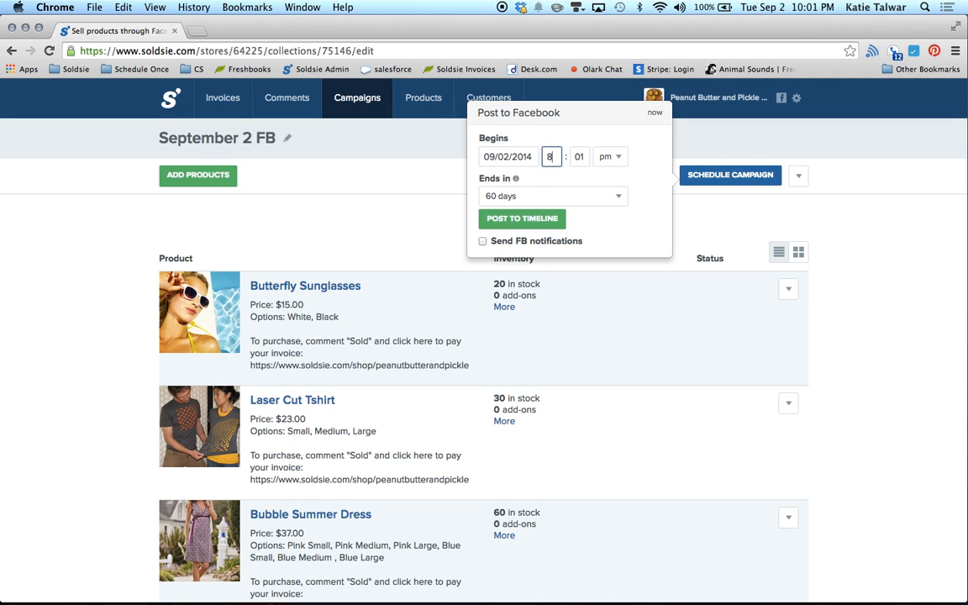
left_click(579, 155)
type("10")
key("BackSpace")
key("BackSpace")
key("BackSpace")
type("00")
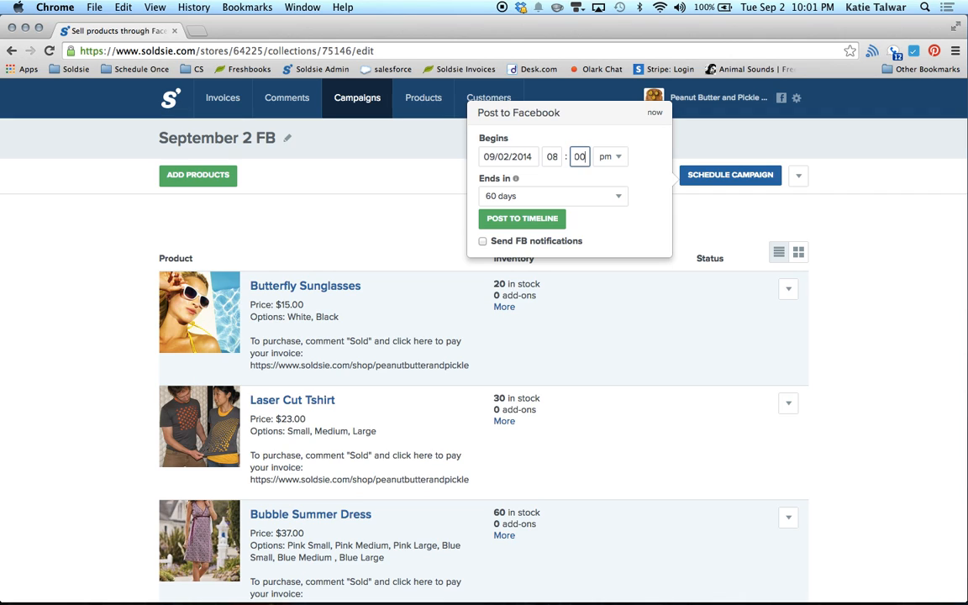
Step: Make the campaign run for 1 day and post it to the Facebook timeline
left_click(494, 196)
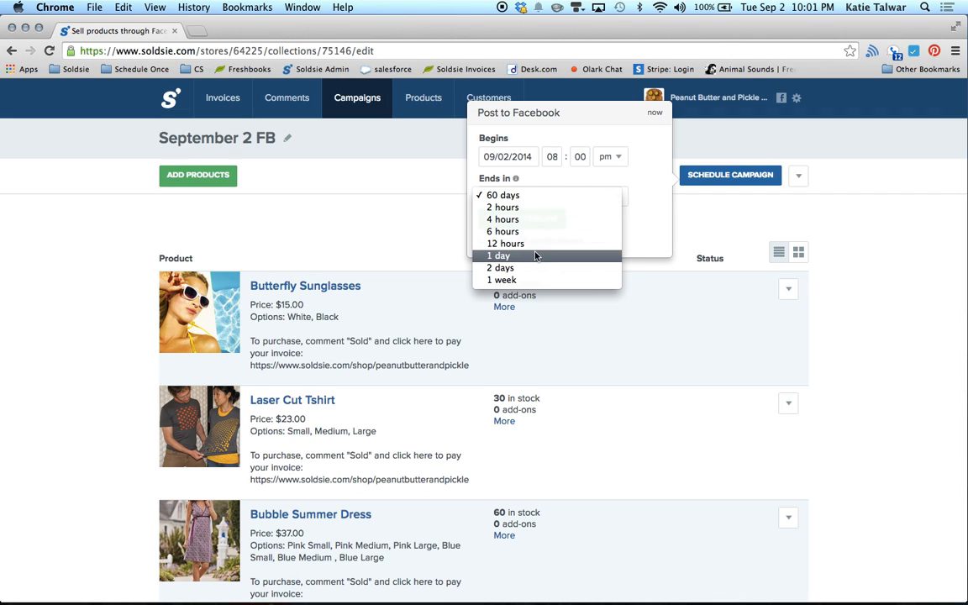
left_click(534, 256)
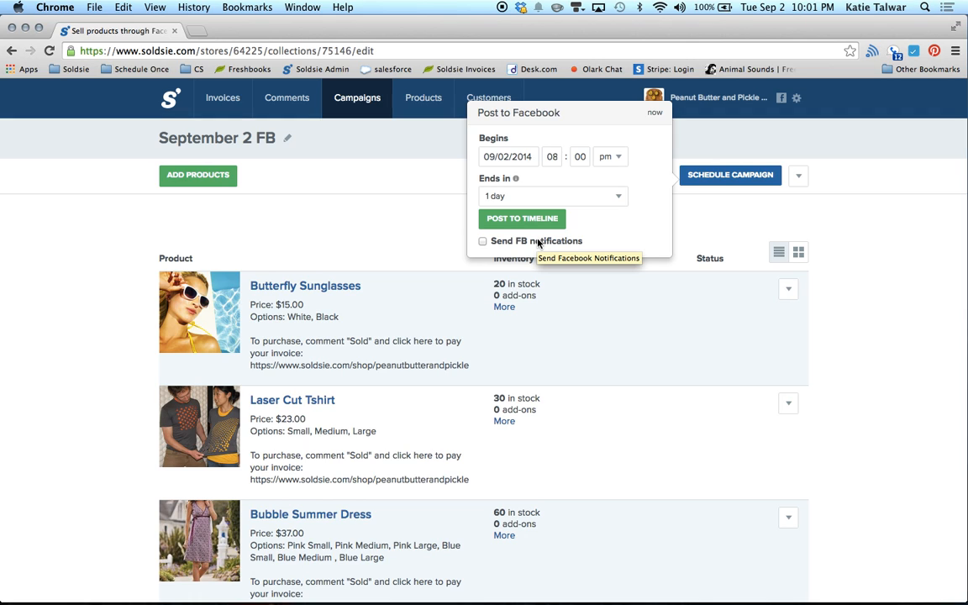
left_click(531, 218)
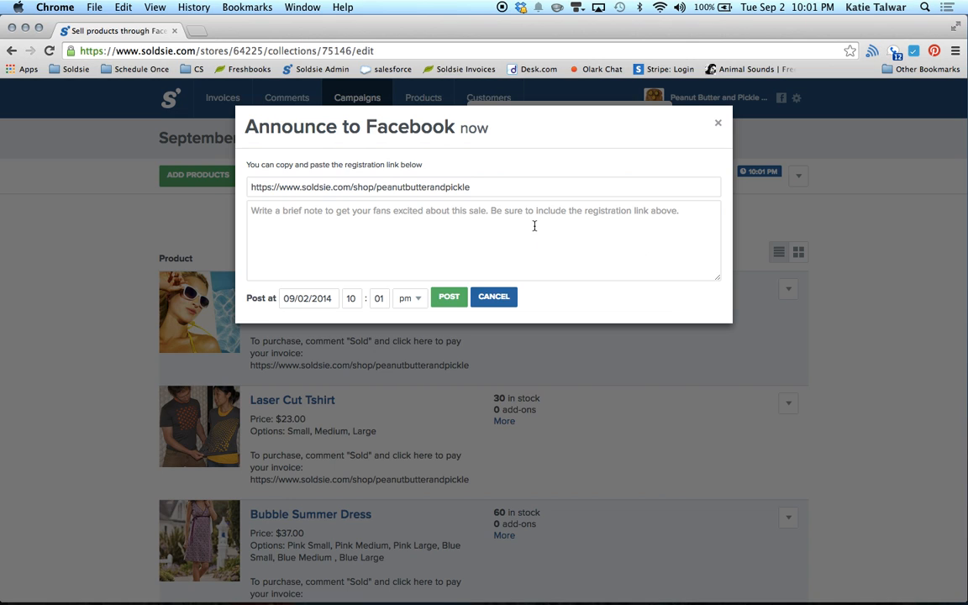
Step: Write 'Please pay your invoices within 24 hours by clicking here,' and paste the registration link after it
left_click(460, 187)
key("super+c")
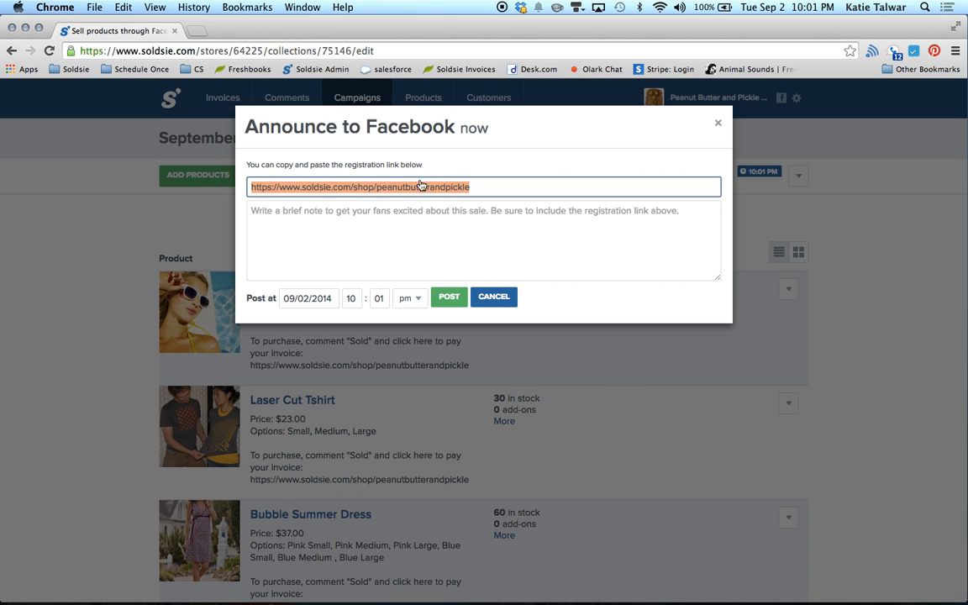
left_click(476, 231)
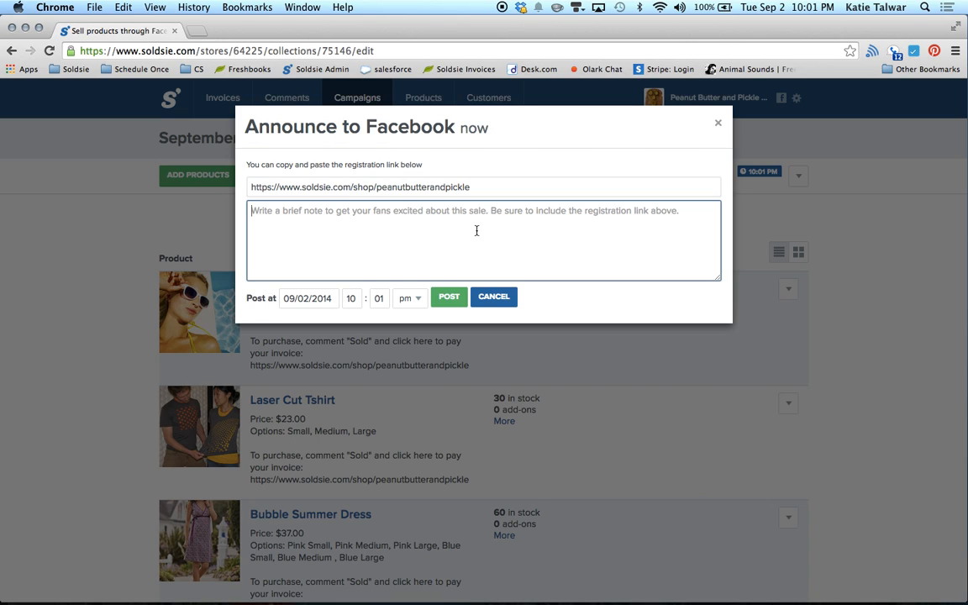
type("Please")
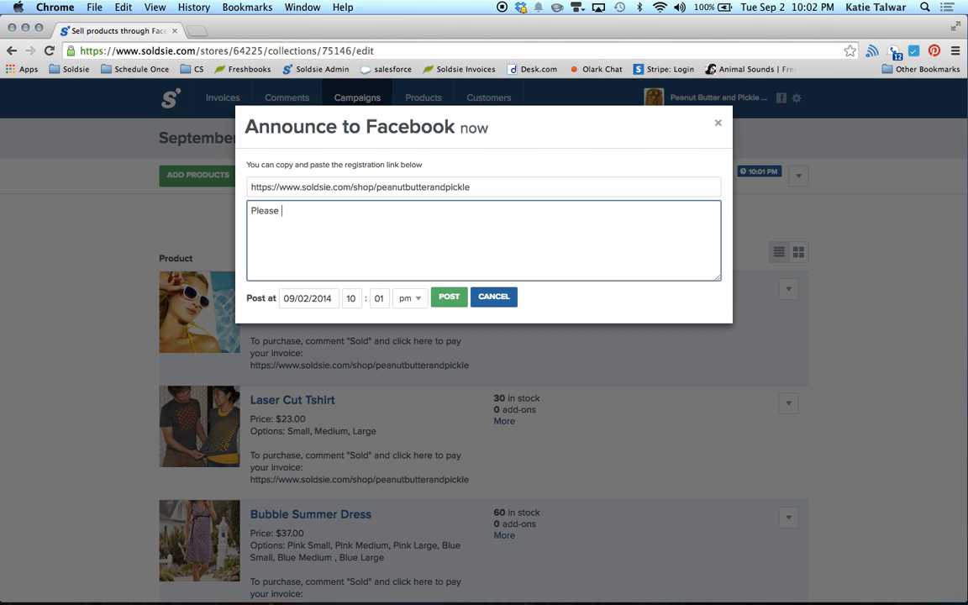
type(" pay your invoices within ")
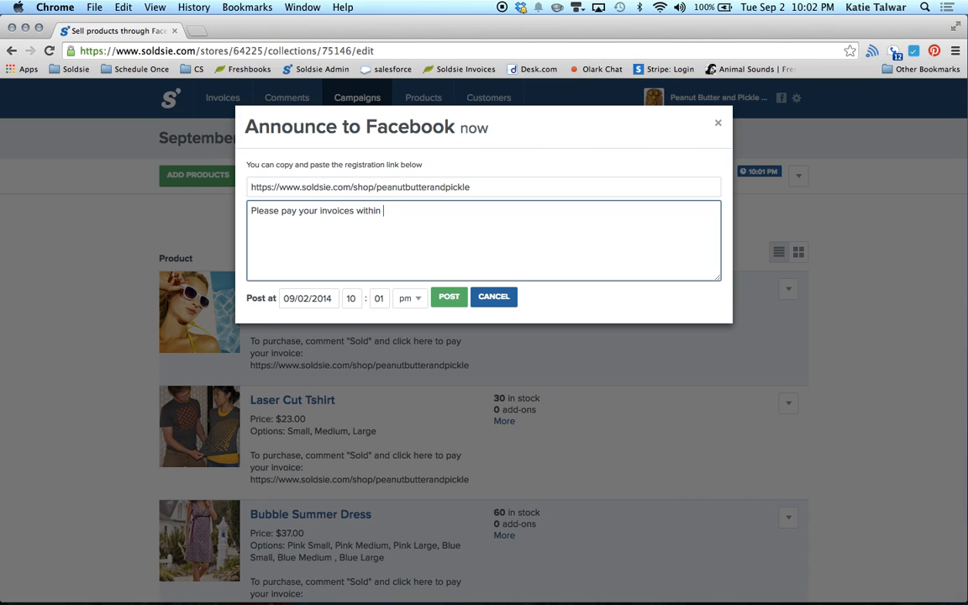
type("24 hours by clicking here,")
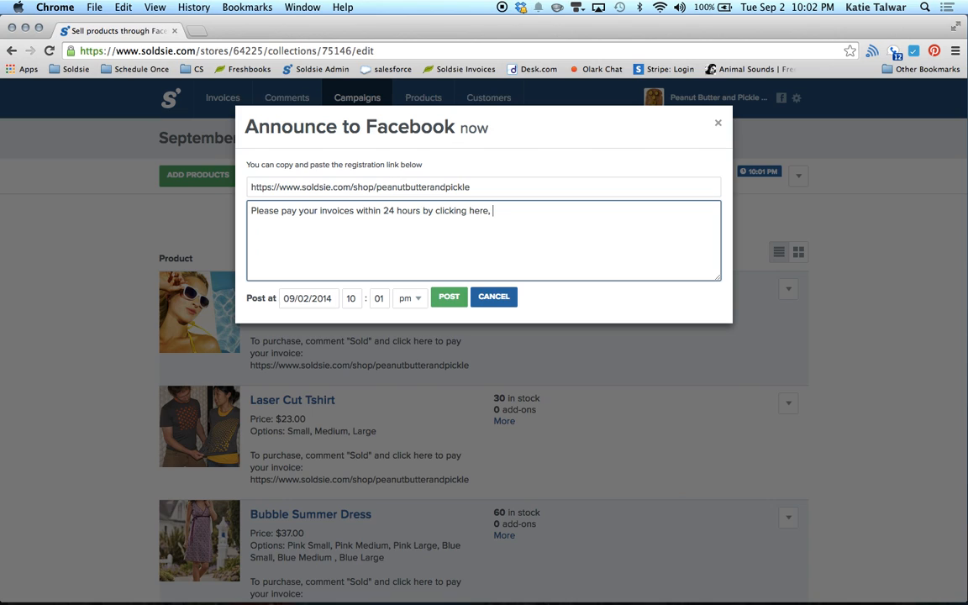
key("super+v")
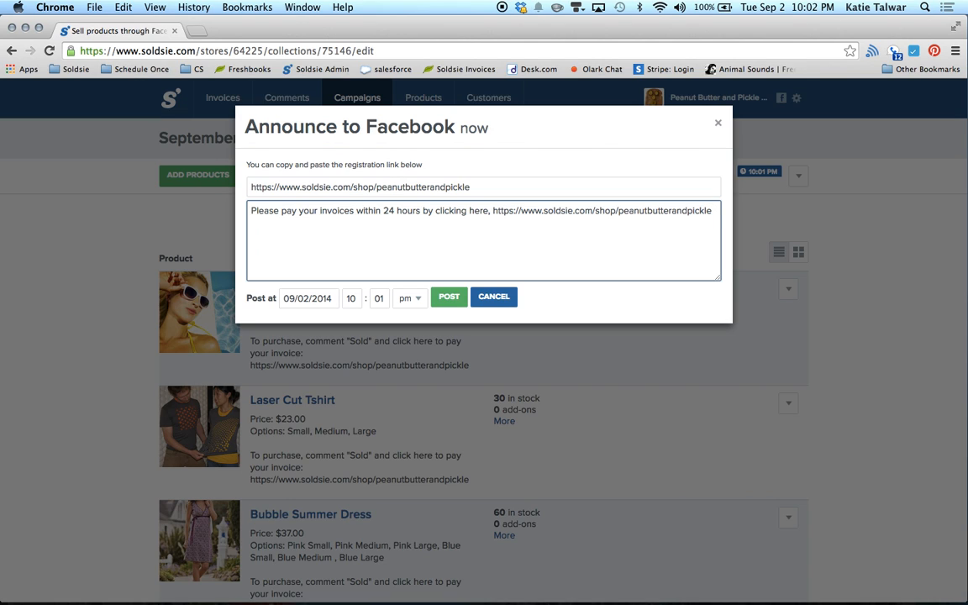
Step: Schedule the payment announcement for September 3 at 5:00 pm and post it
left_click(315, 299)
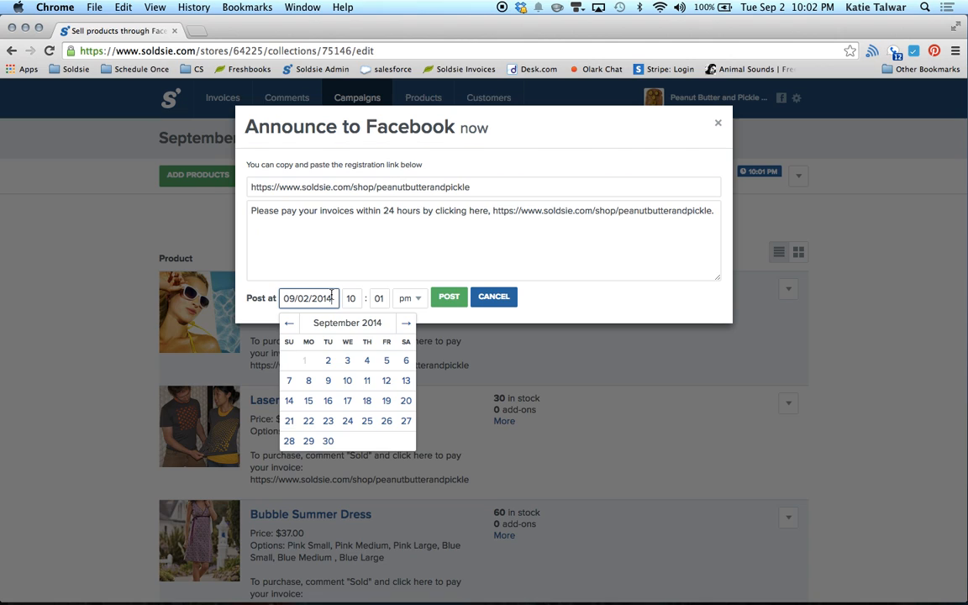
left_click(351, 368)
double_click(351, 298)
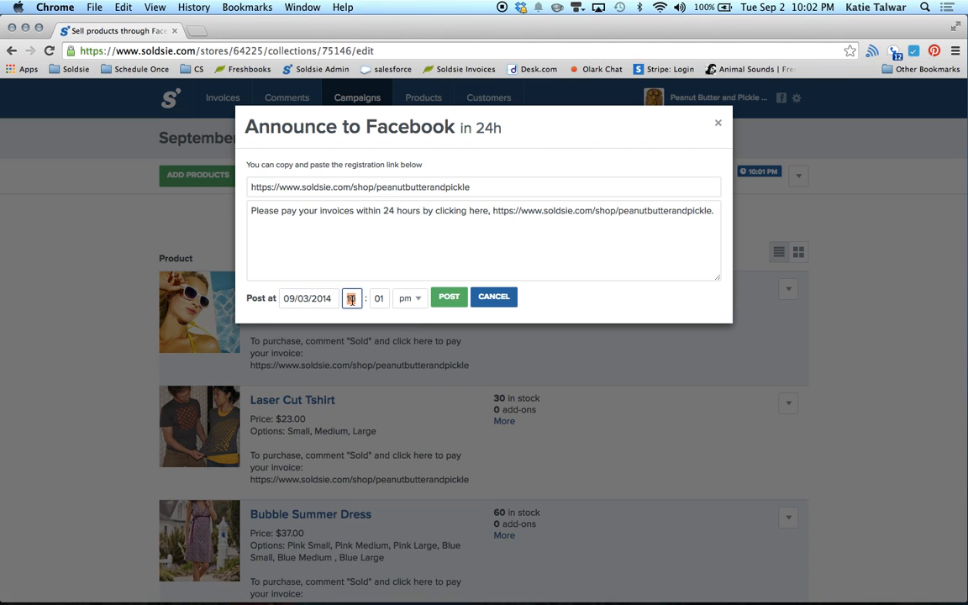
key("BackSpace")
type("5")
left_click(385, 299)
key("BackSpace")
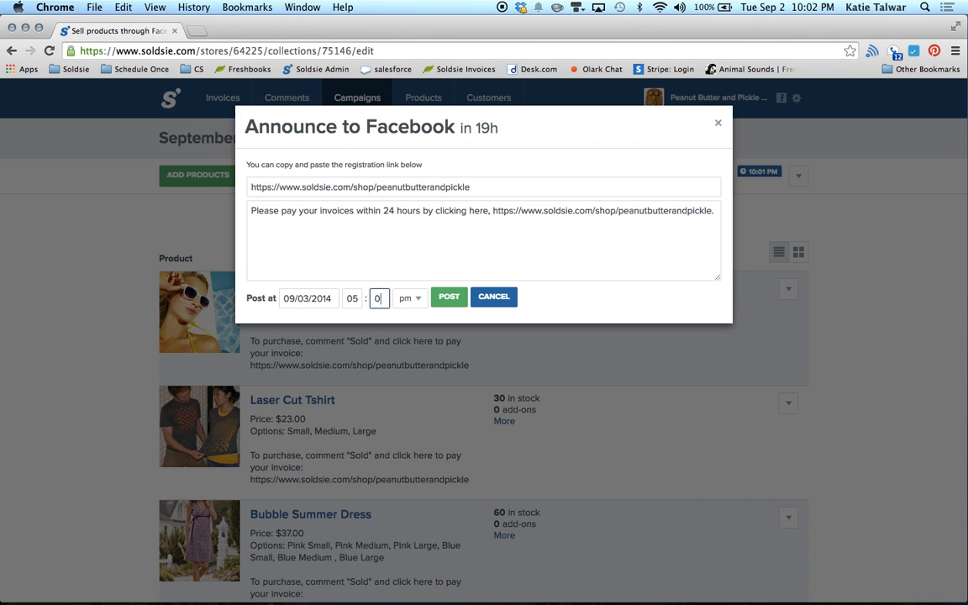
type("0")
left_click(449, 303)
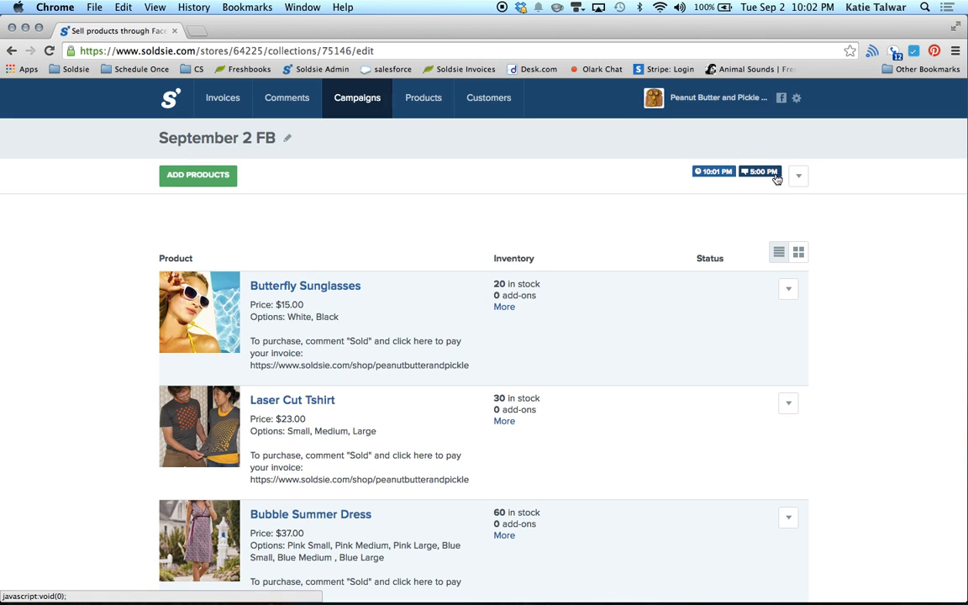
Step: Review the scheduled 10:01 PM campaign post and 5:00 PM announcement details
left_click(720, 173)
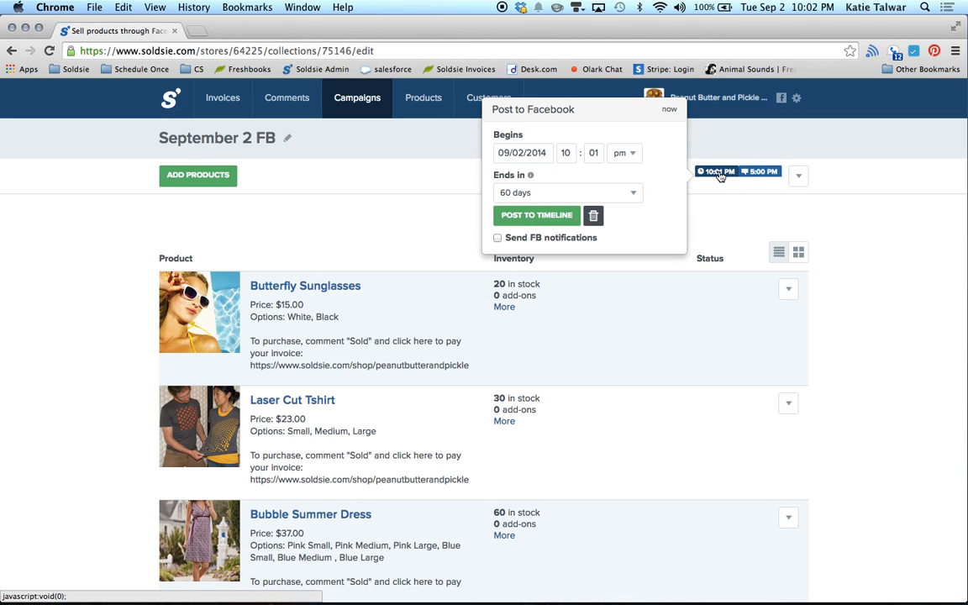
left_click(742, 172)
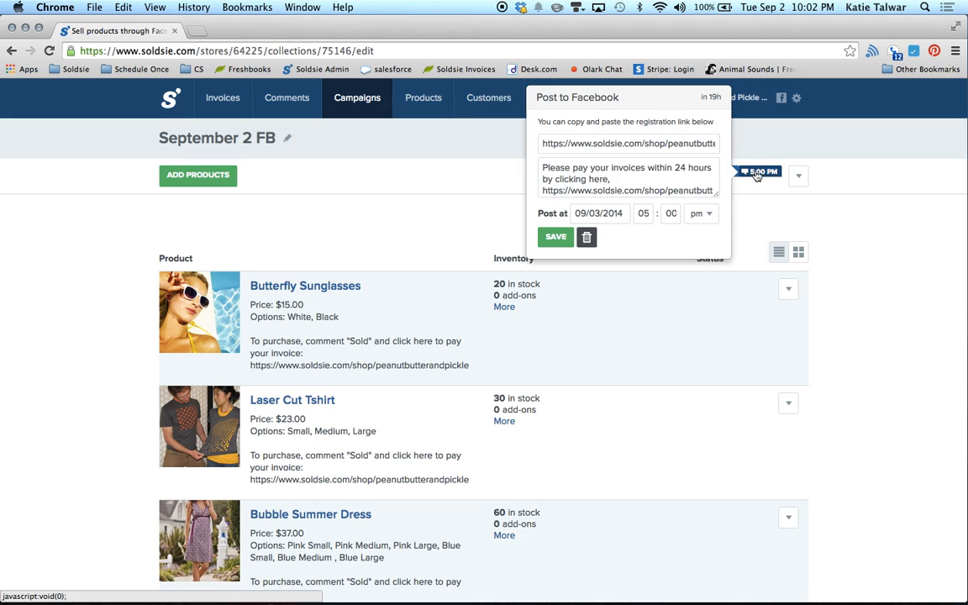
left_click(779, 213)
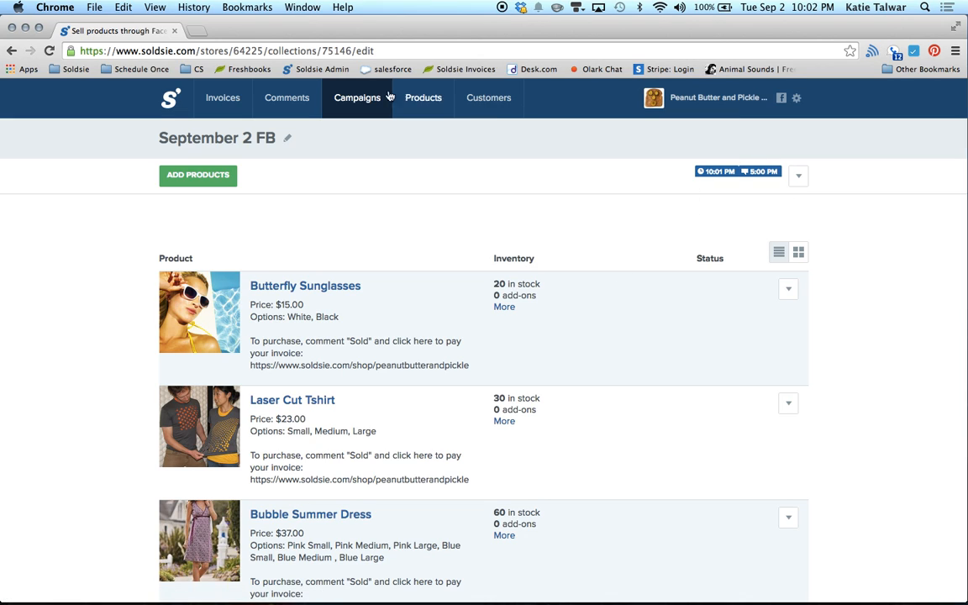
left_click(232, 105)
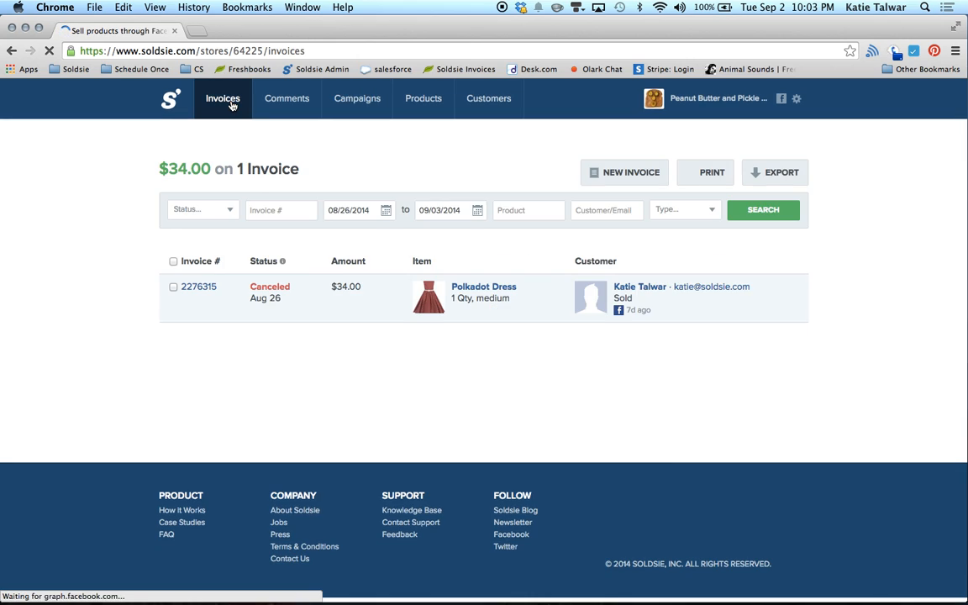
left_click(347, 217)
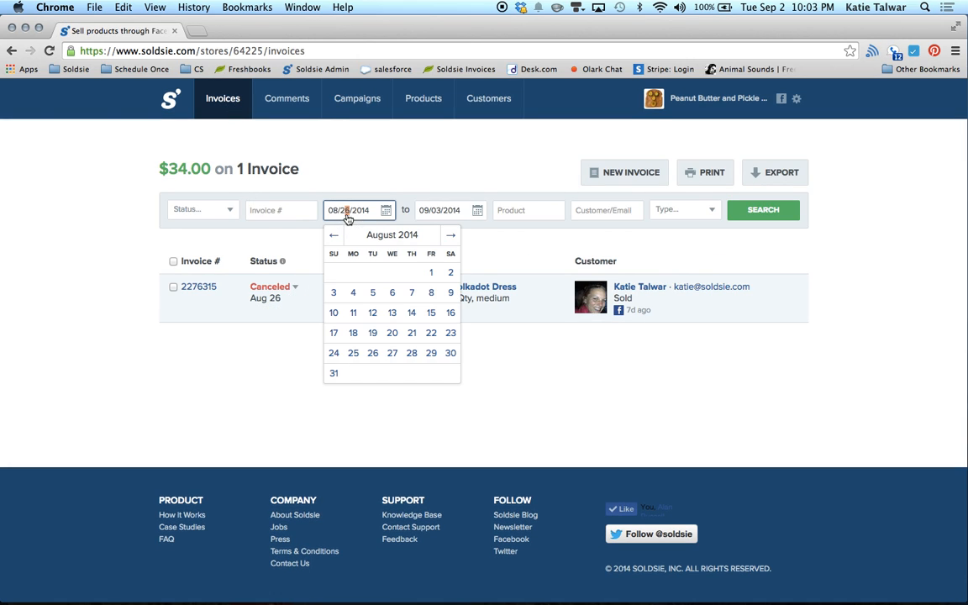
left_click(427, 272)
left_click(748, 210)
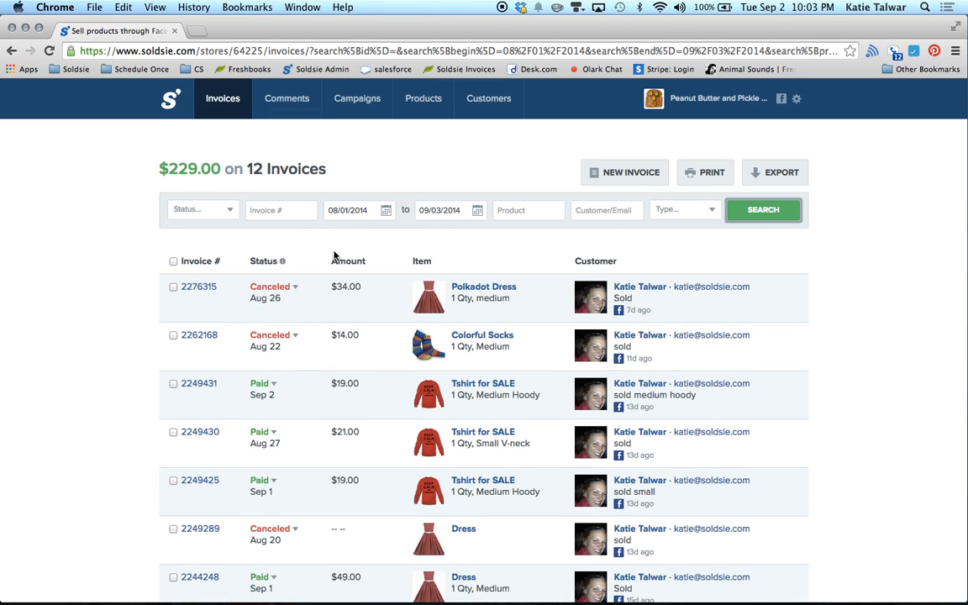
left_click(220, 209)
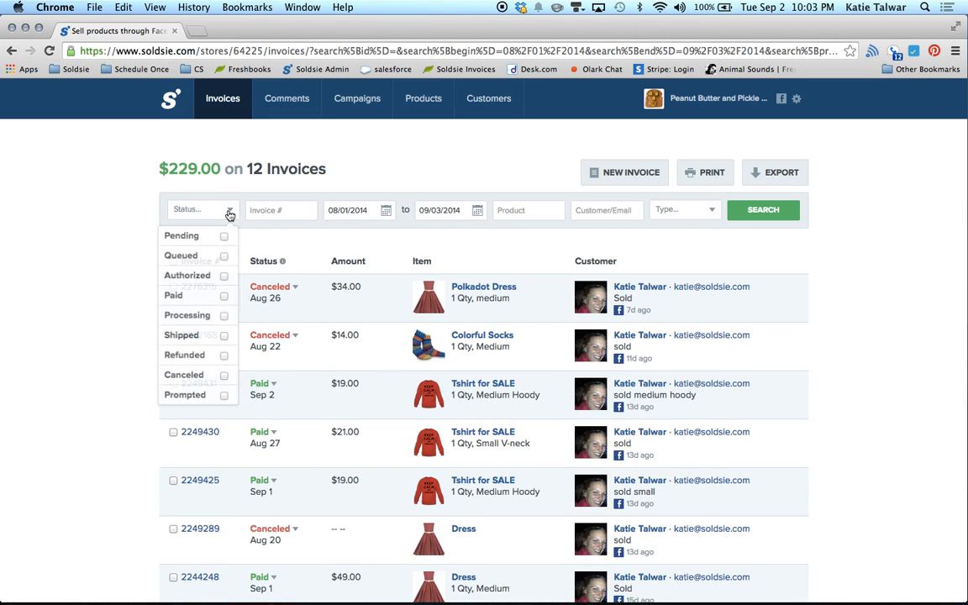
left_click(292, 210)
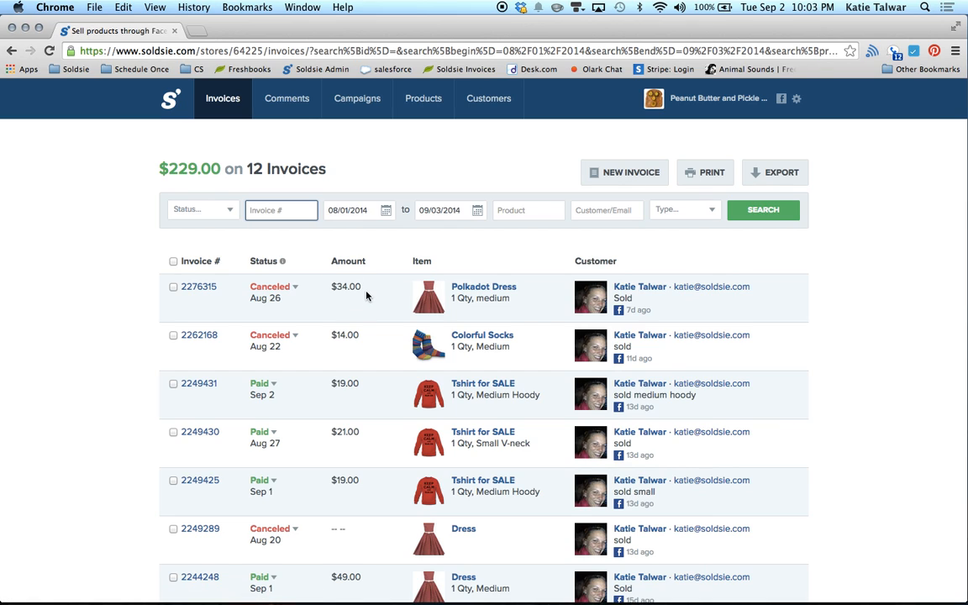
left_click(294, 288)
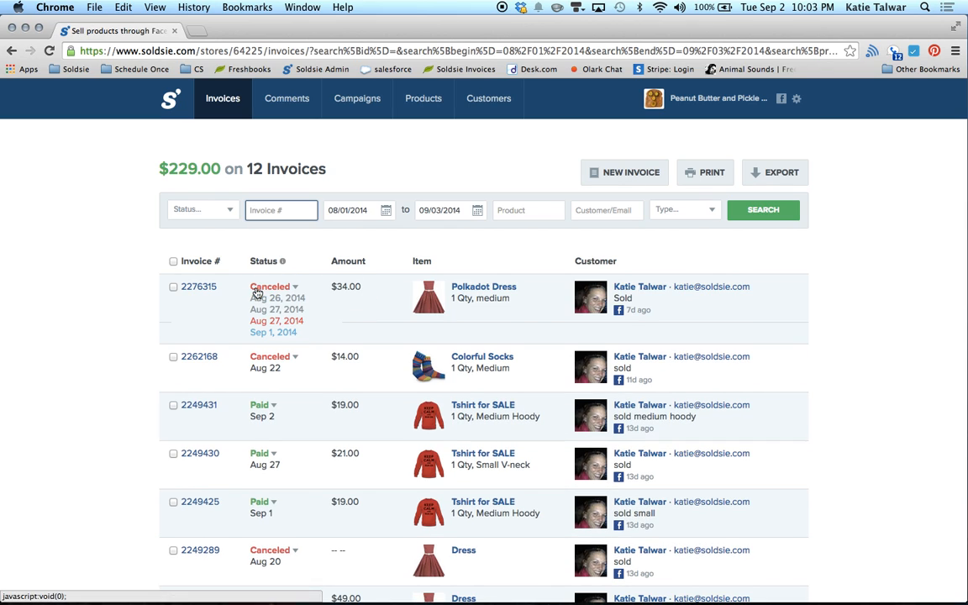
left_click(250, 291)
left_click(295, 288)
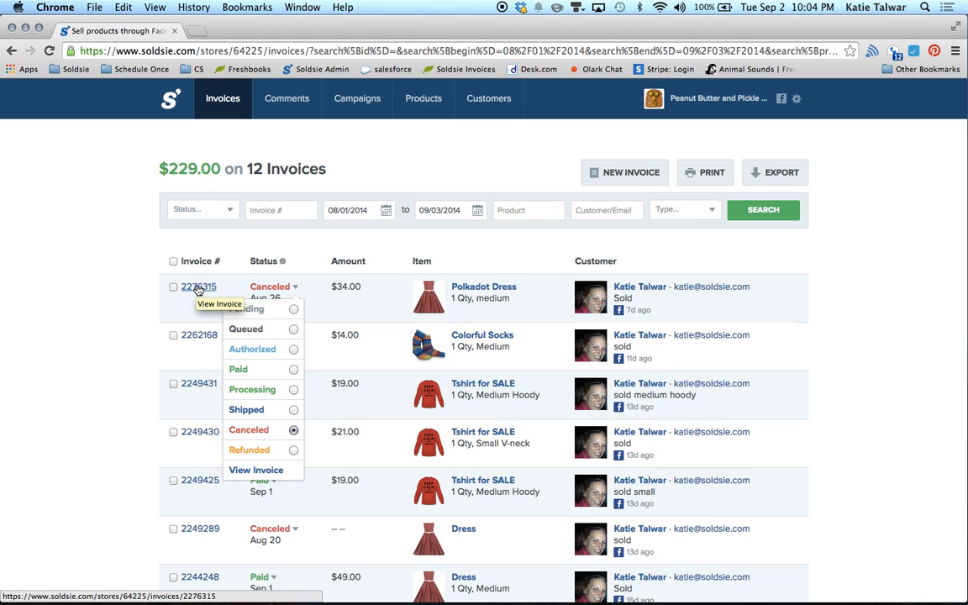
left_click(198, 288)
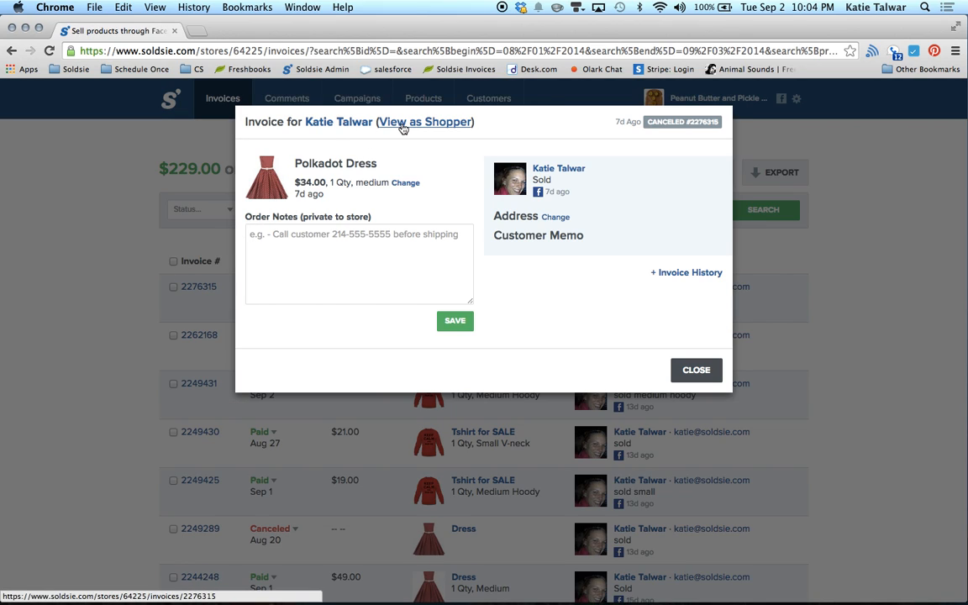
left_click(402, 125)
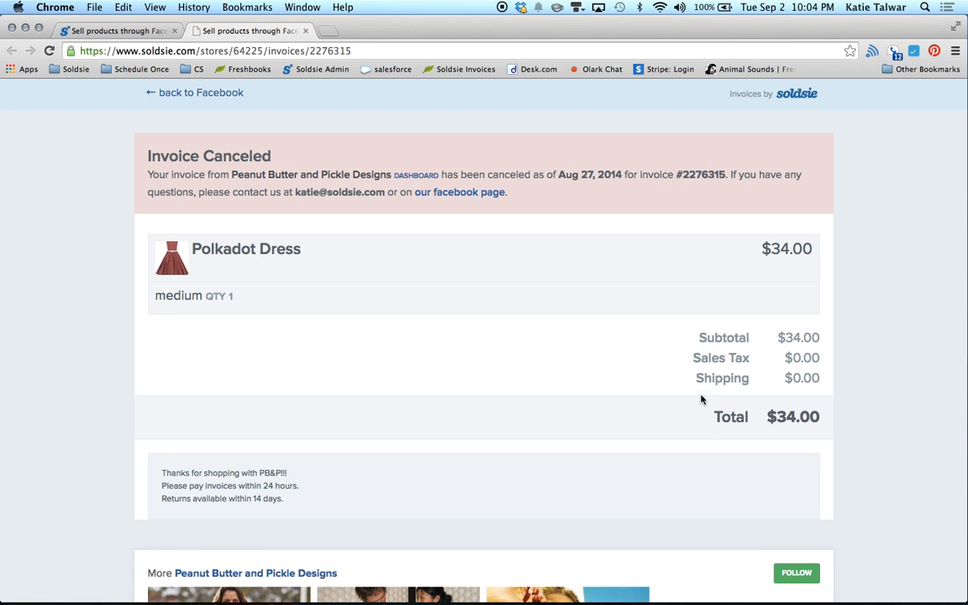
left_click(305, 31)
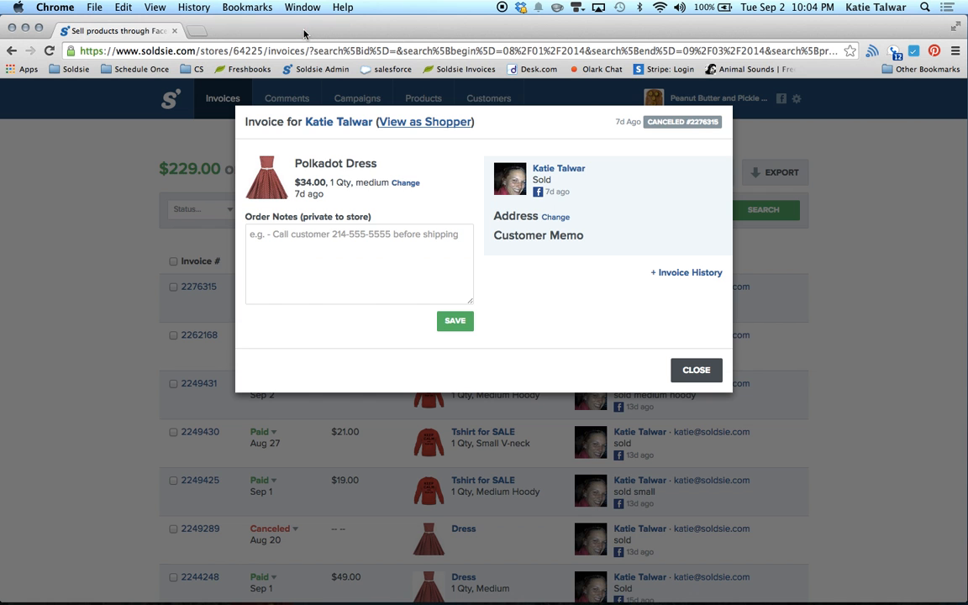
left_click(701, 371)
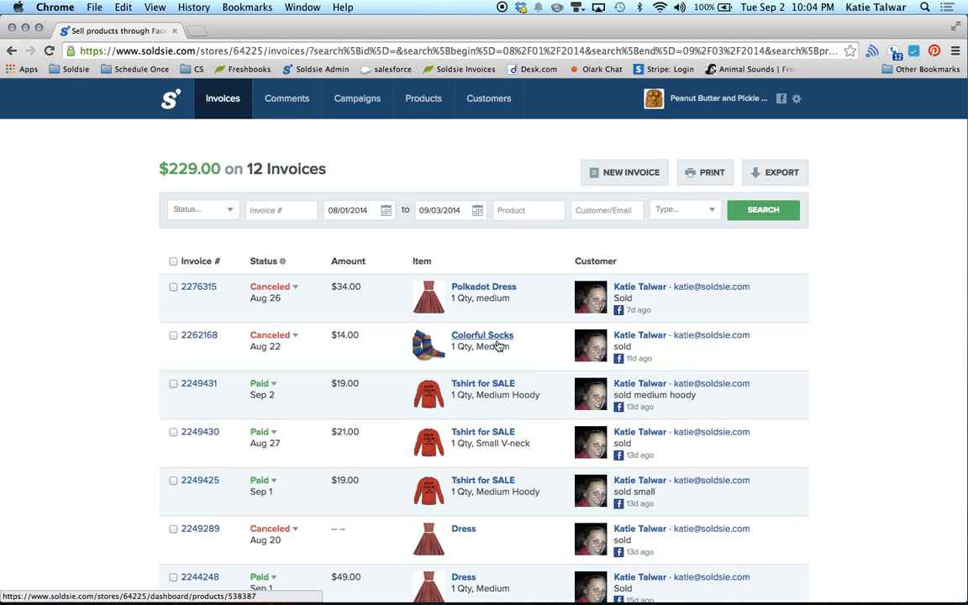
left_click(293, 101)
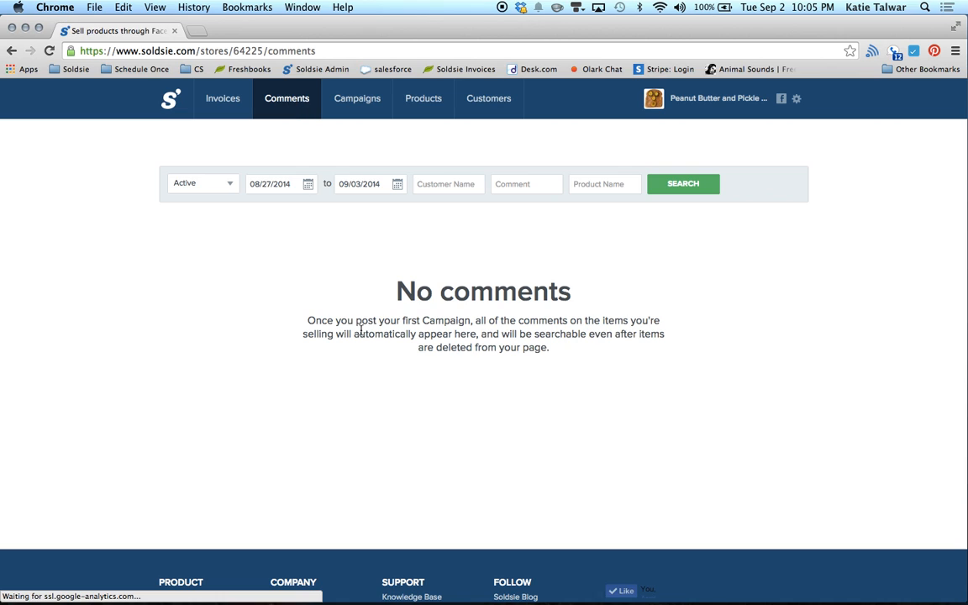
Step: Search comments from 08/01/2014 onward and scroll through the results
left_click(306, 184)
left_click(356, 244)
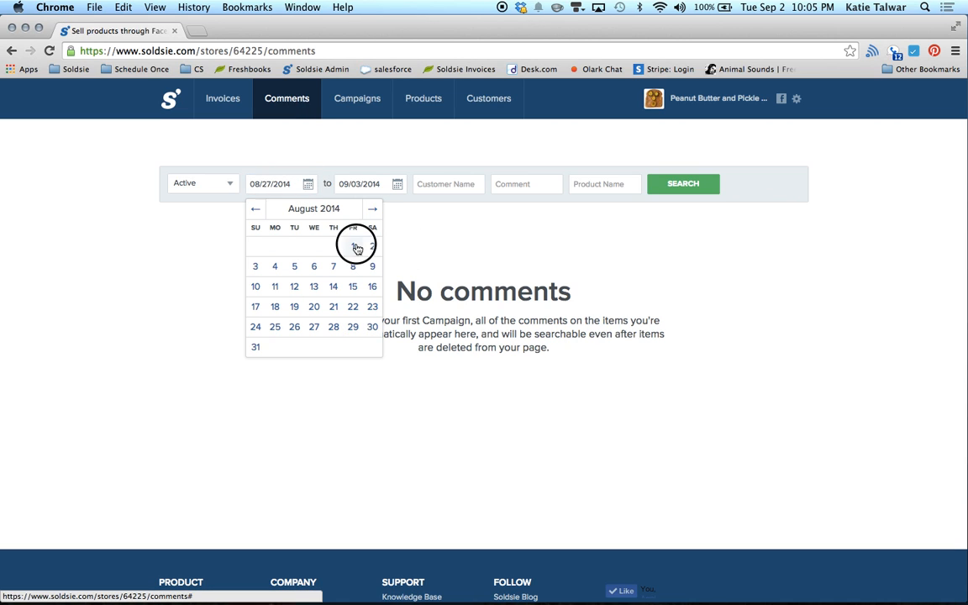
left_click(672, 191)
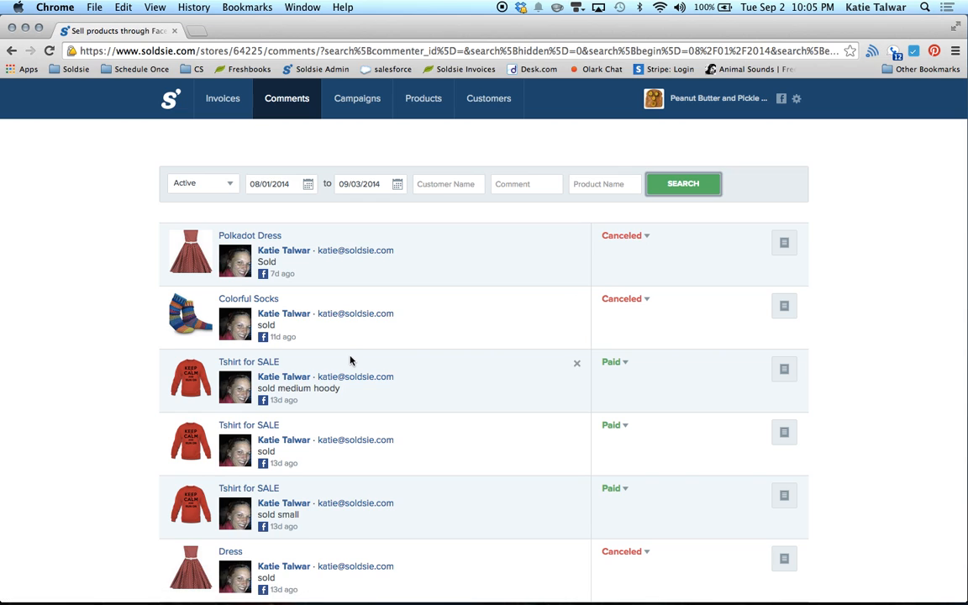
scroll(351, 360, "down", 10)
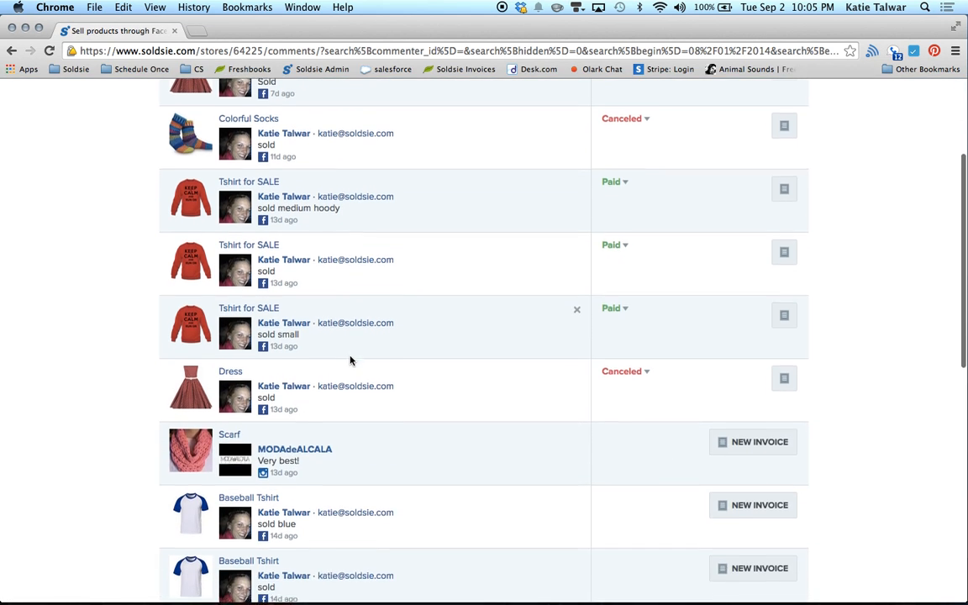
scroll(350, 360, "up", 1)
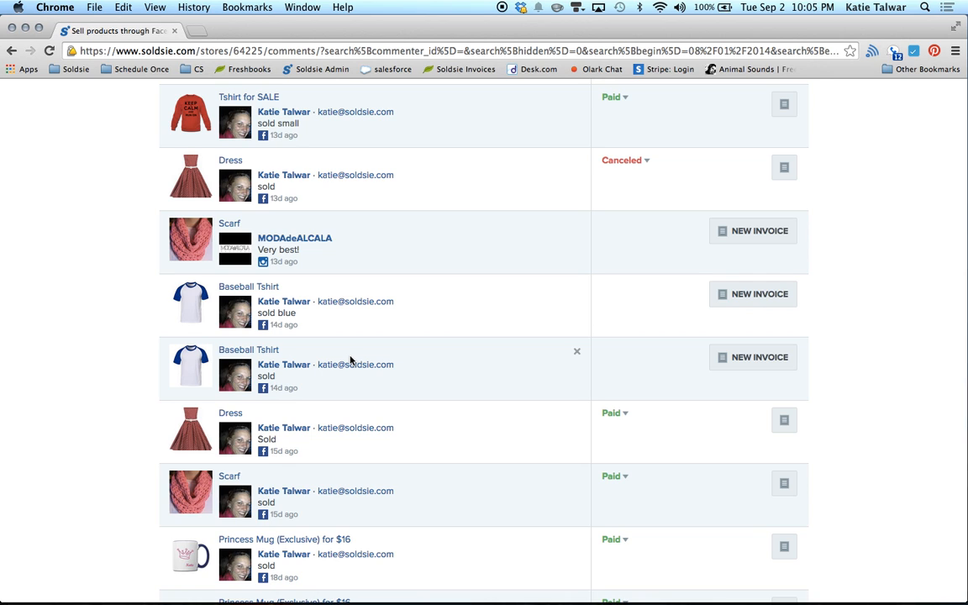
scroll(350, 360, "down", 5)
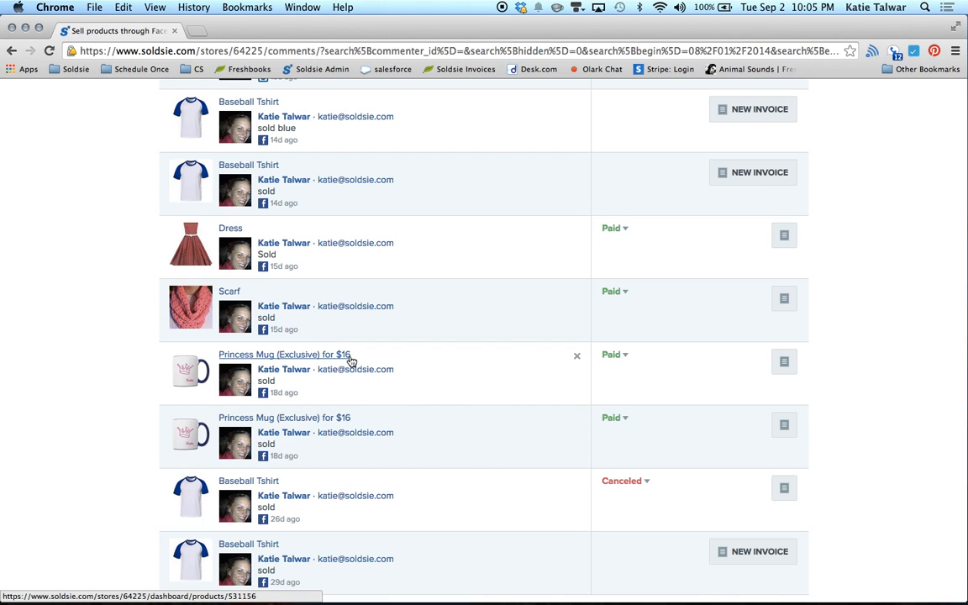
Step: Open the Princess Mug's Facebook photo post, then return to the comments list
left_click(263, 456)
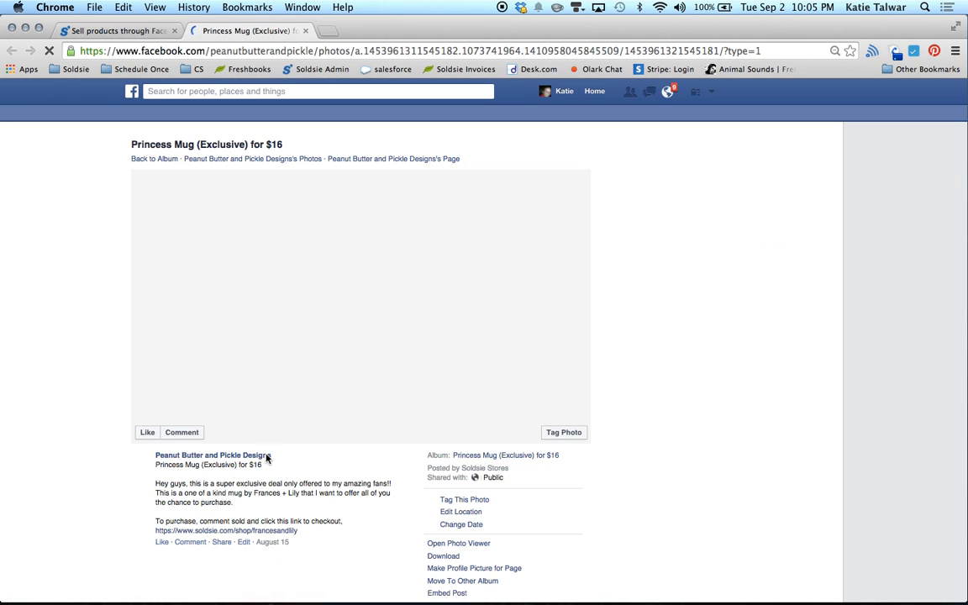
scroll(352, 464, "down", 3)
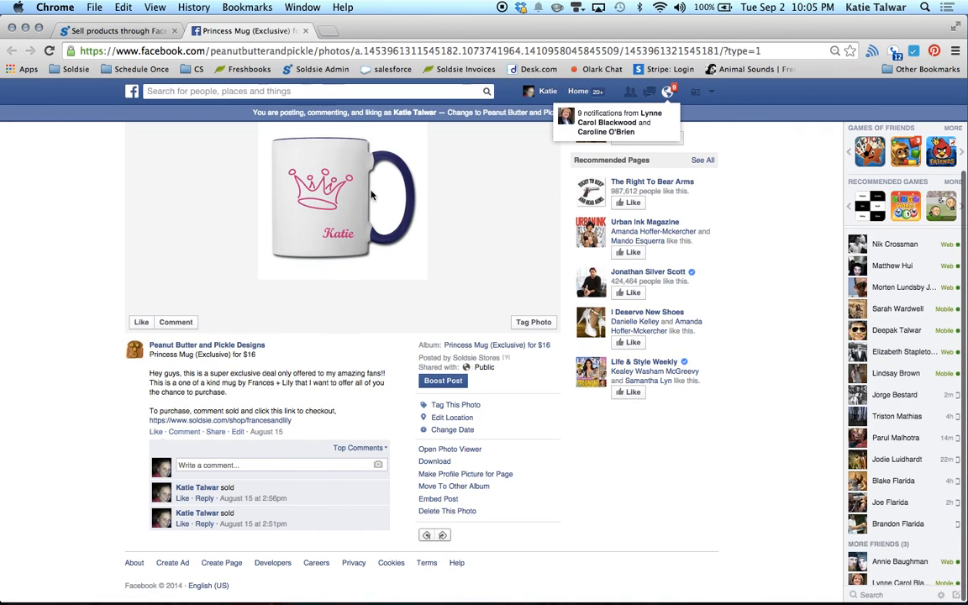
left_click(126, 30)
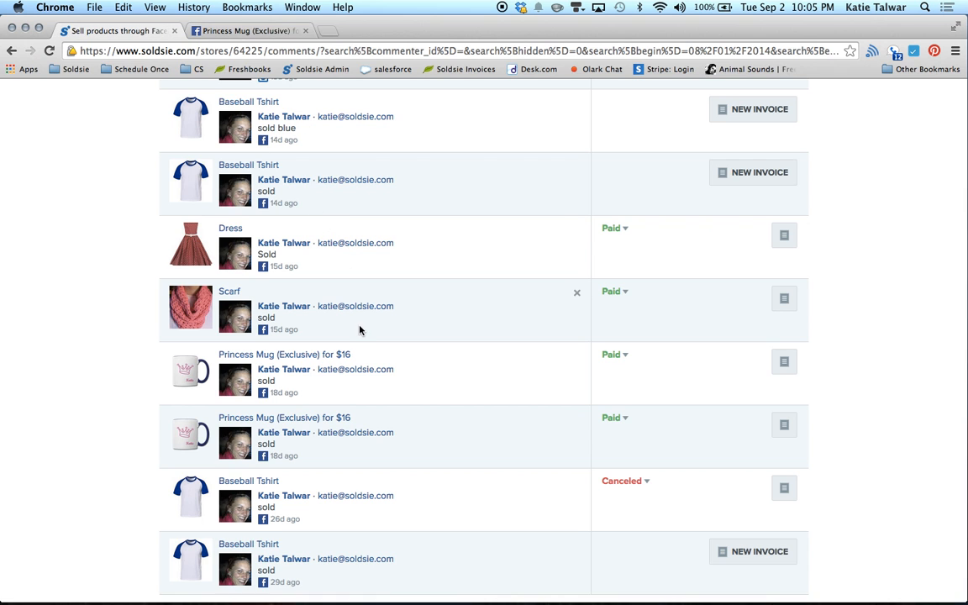
Step: Browse the 50-product list, opening and dismissing the Butterfly Sunglasses actions menu
scroll(363, 341, "up", 10)
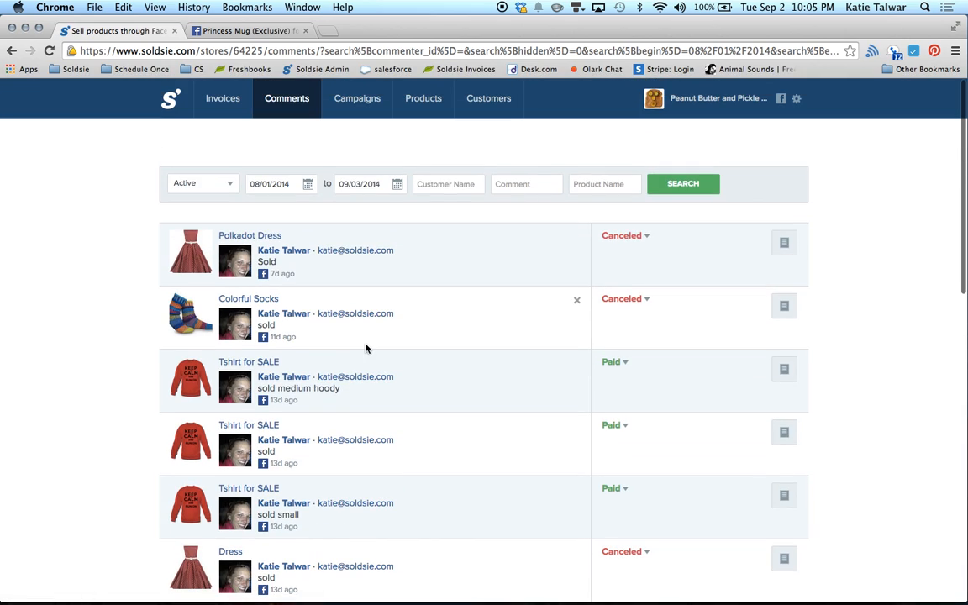
left_click(424, 98)
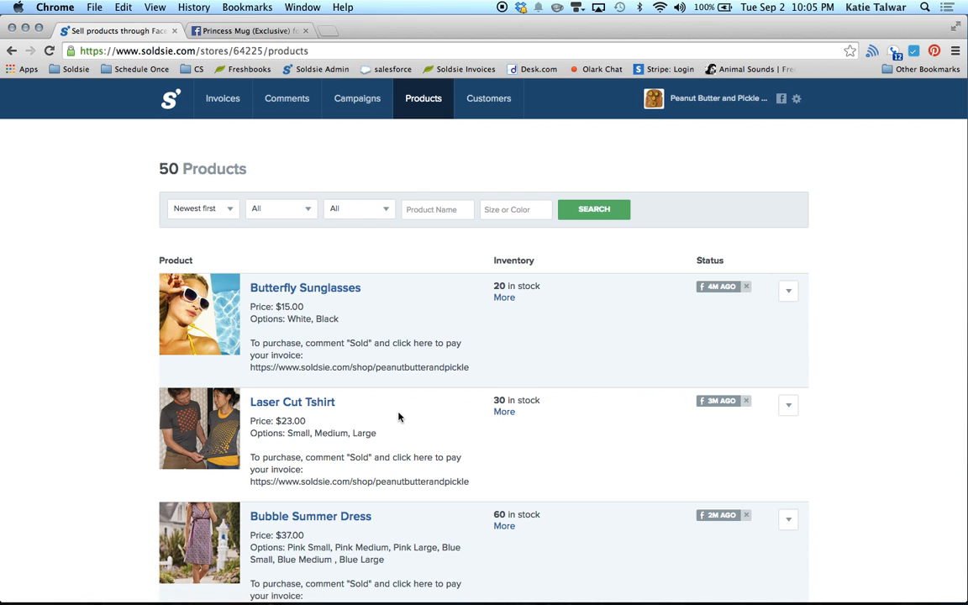
scroll(397, 415, "down", 3)
scroll(398, 416, "down", 4)
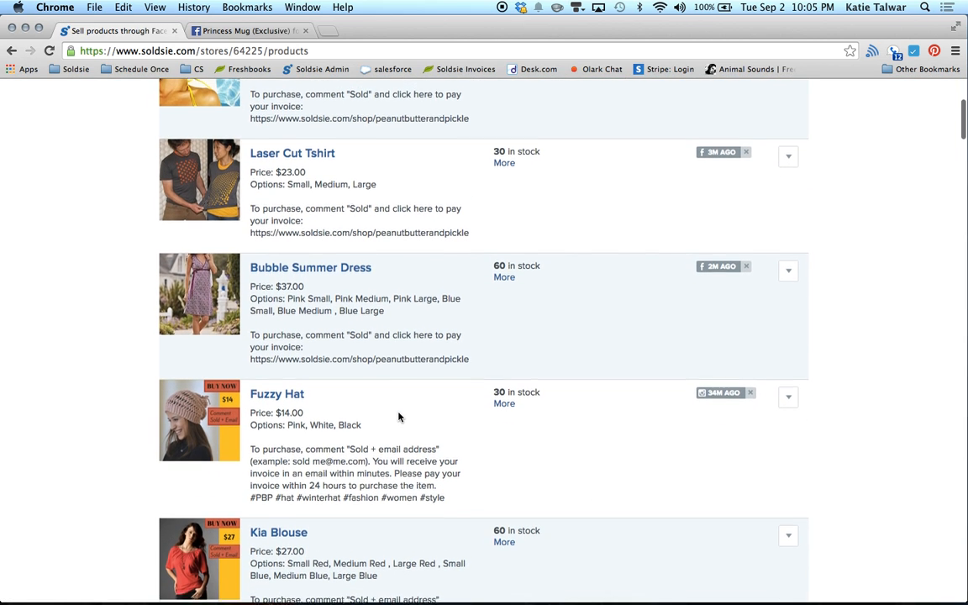
scroll(399, 416, "up", 2)
scroll(399, 416, "up", 2)
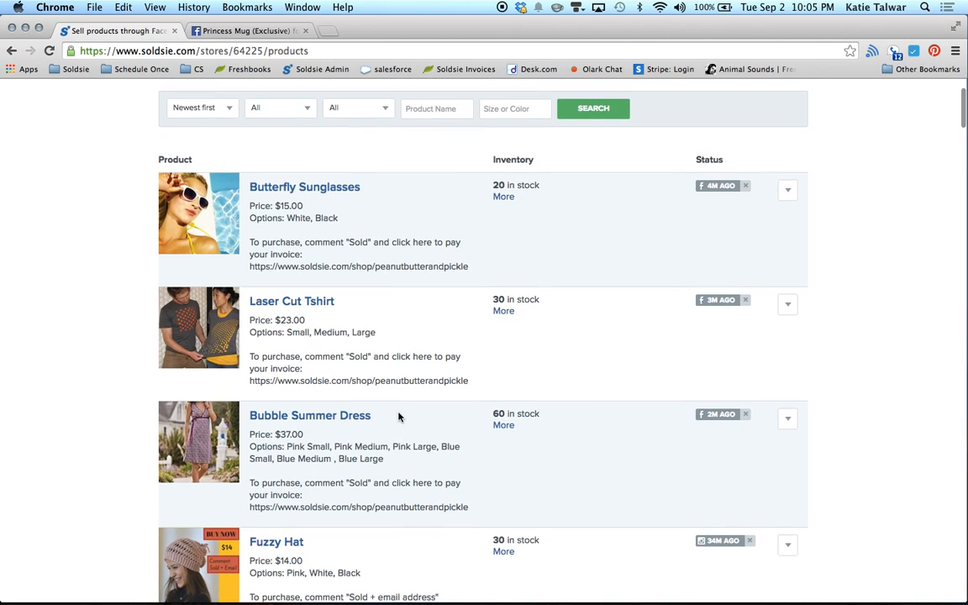
left_click(789, 192)
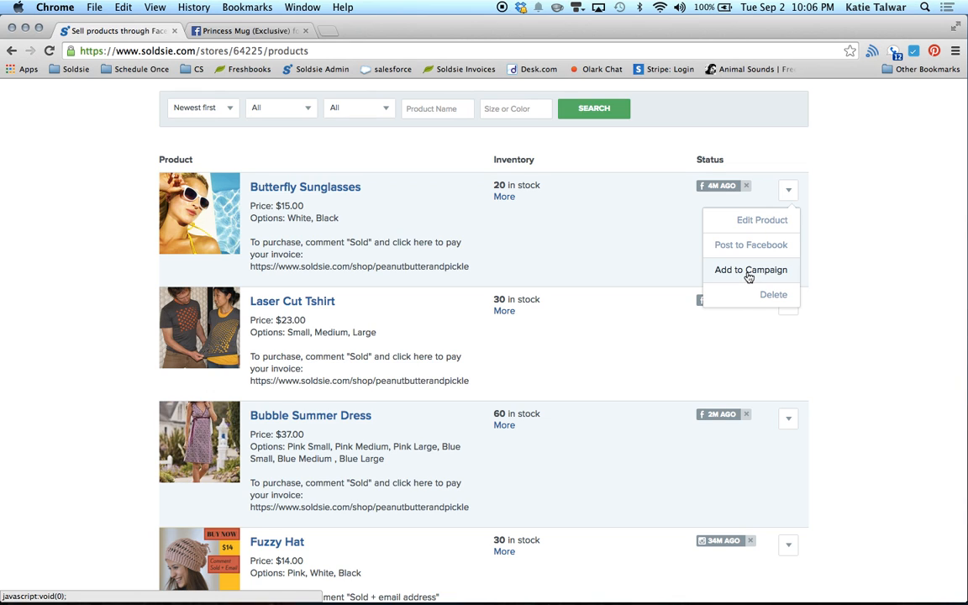
scroll(639, 218, "up", 3)
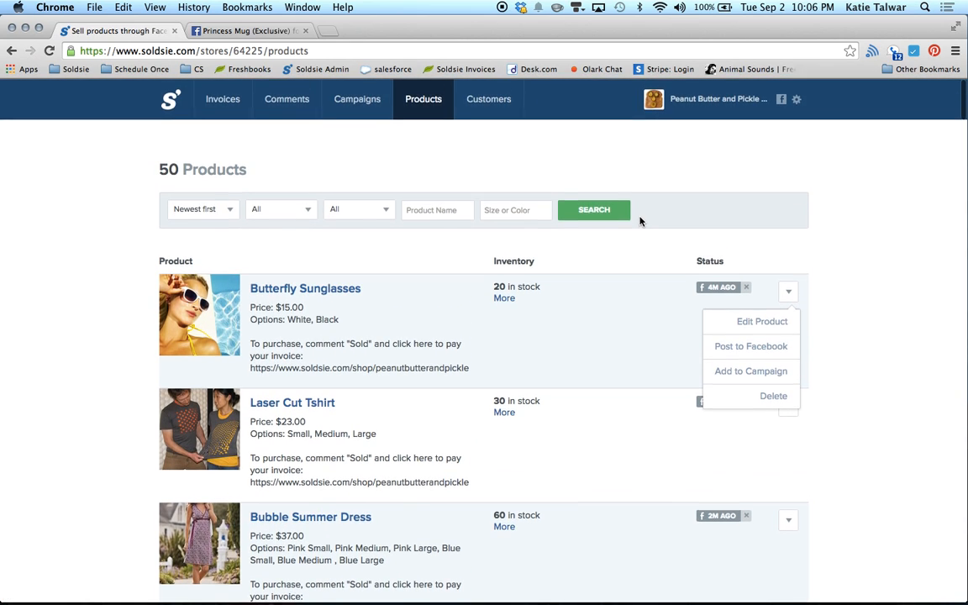
left_click(402, 121)
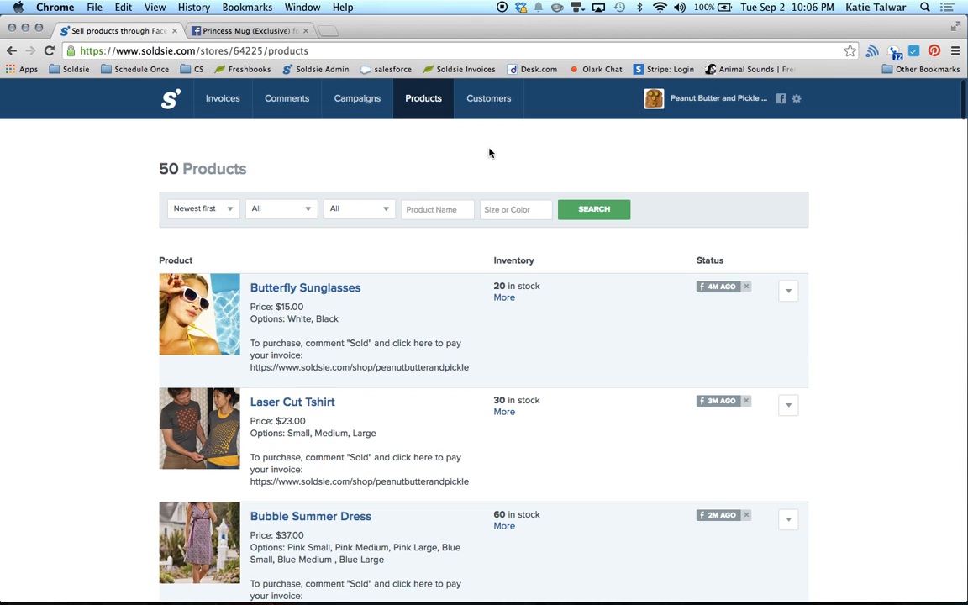